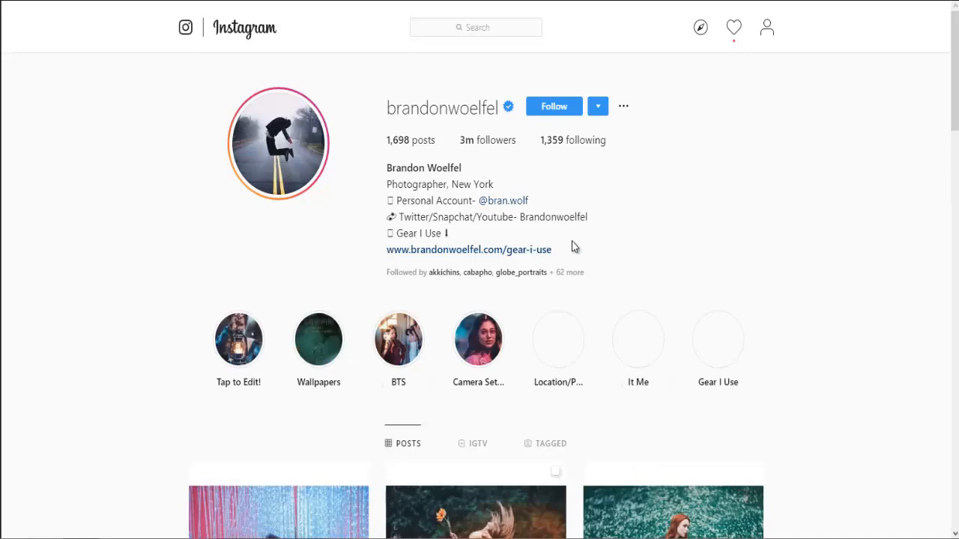
Examine the colours and lighting of the photographer's posts on the Instagram profile page.
scroll(629, 255, "down", 2)
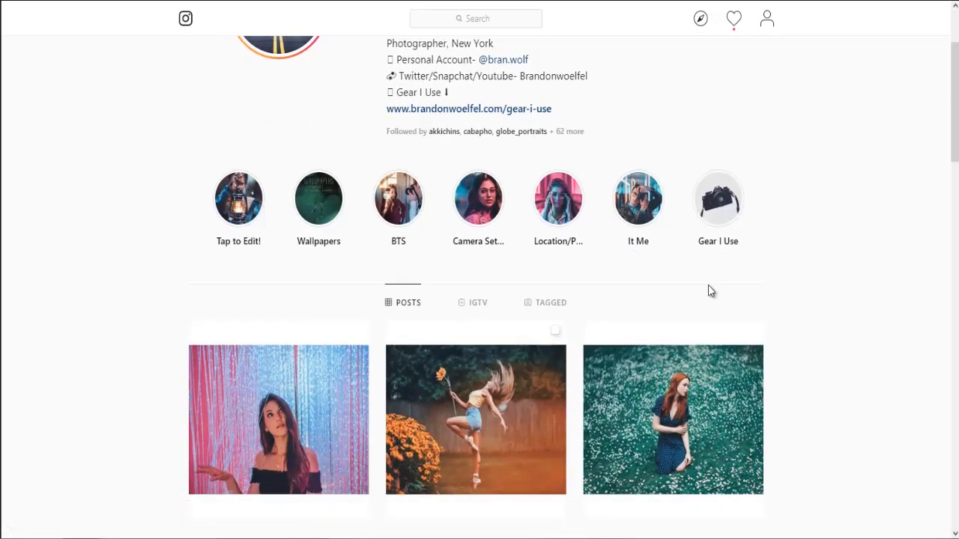
scroll(710, 291, "down", 5)
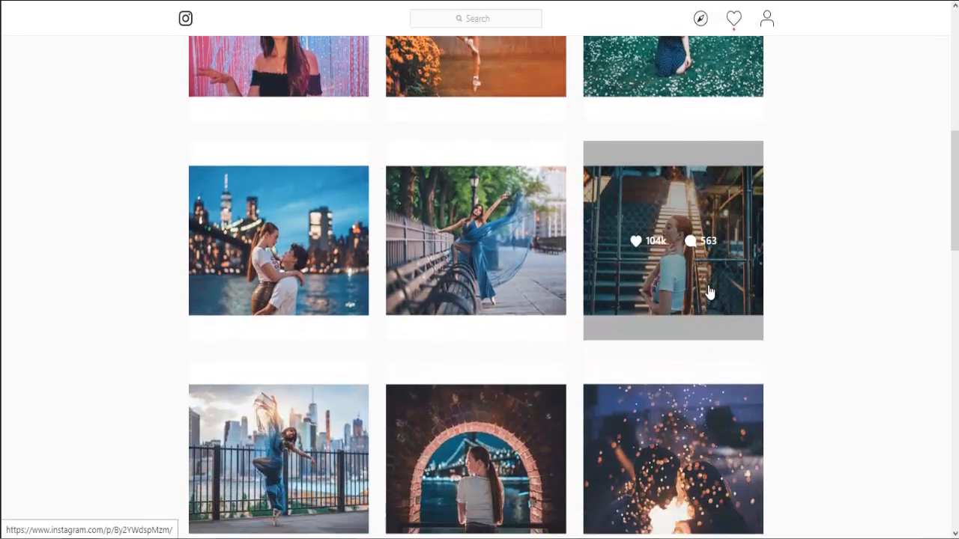
scroll(710, 292, "down", 6)
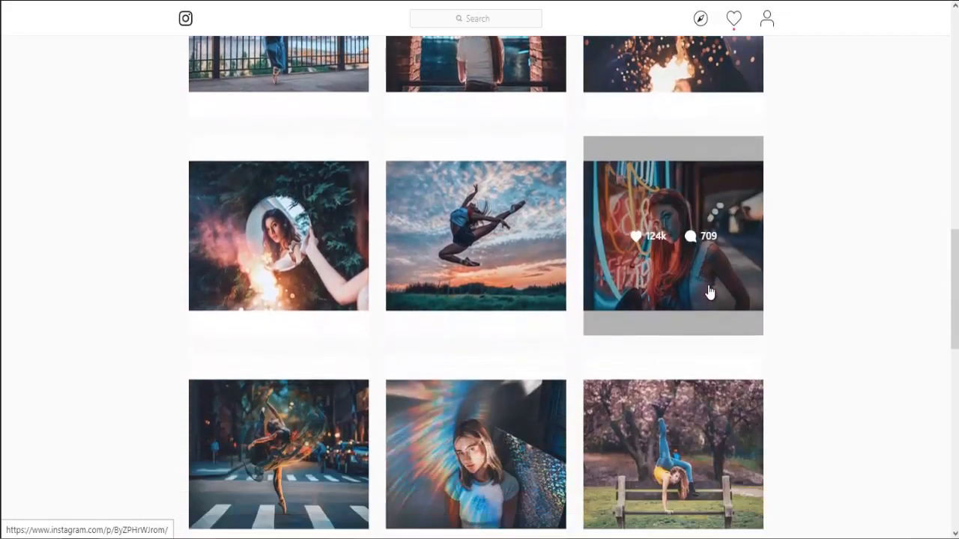
scroll(710, 292, "down", 5)
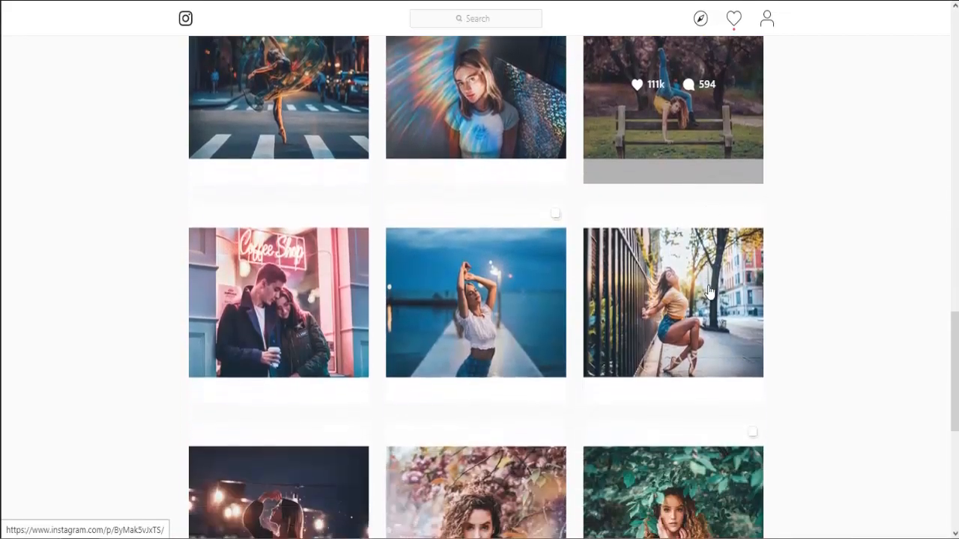
scroll(710, 291, "down", 8)
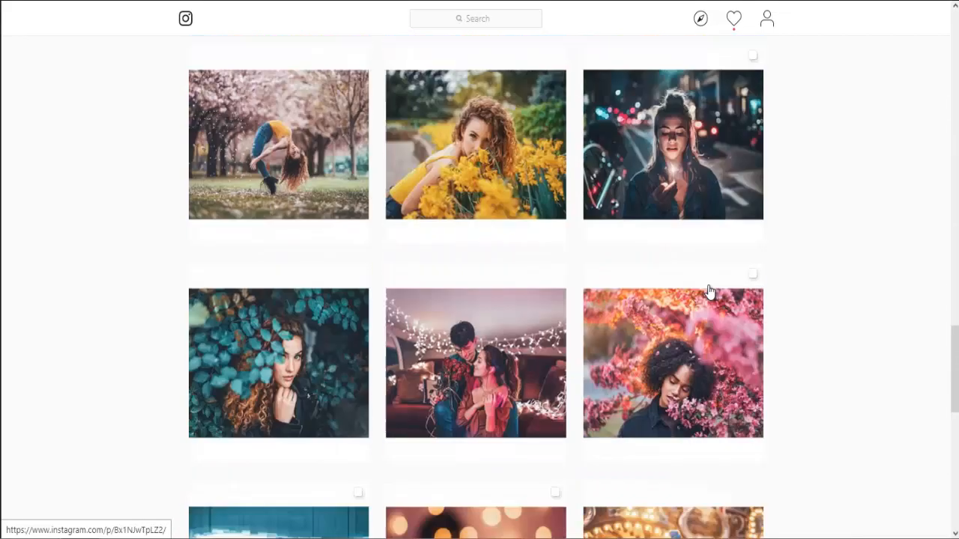
scroll(711, 292, "down", 8)
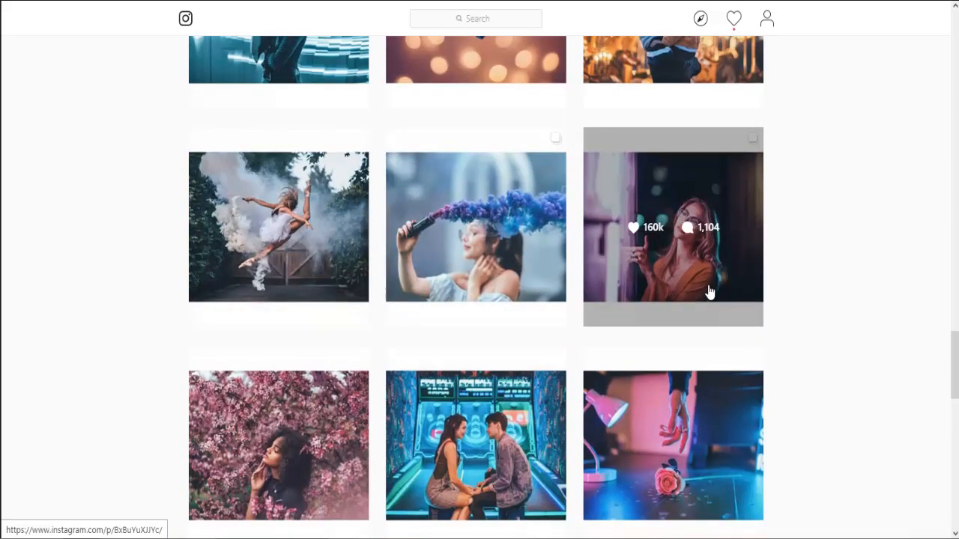
scroll(710, 292, "down", 5)
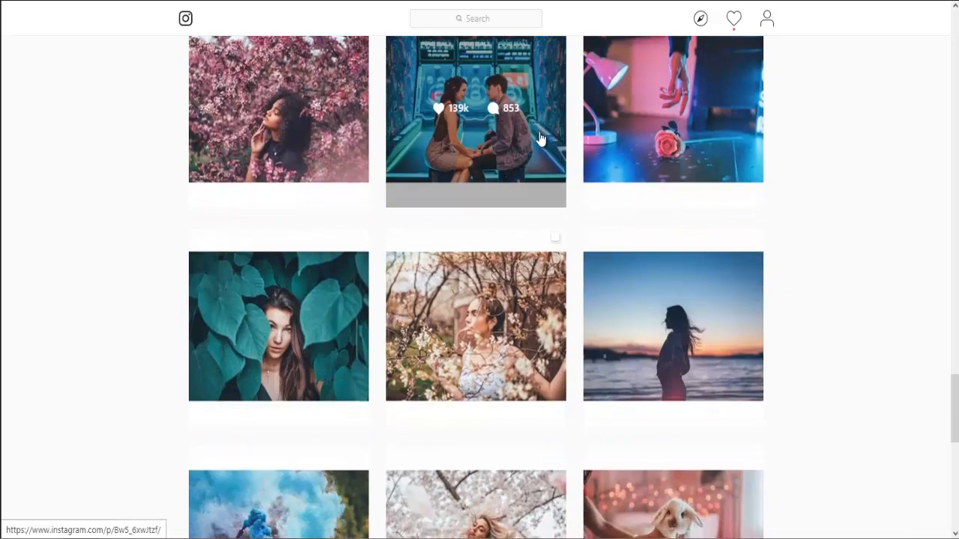
scroll(541, 139, "down", 6)
scroll(541, 138, "down", 8)
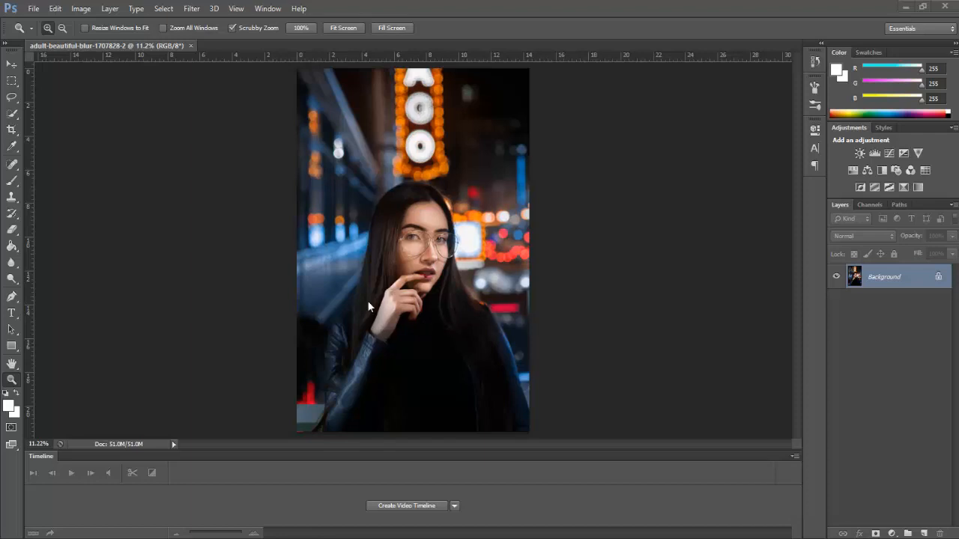
Switch to Photoshop and open adult-beautiful-blur-1707828 from New folder in Camera Raw.
left_click(33, 9)
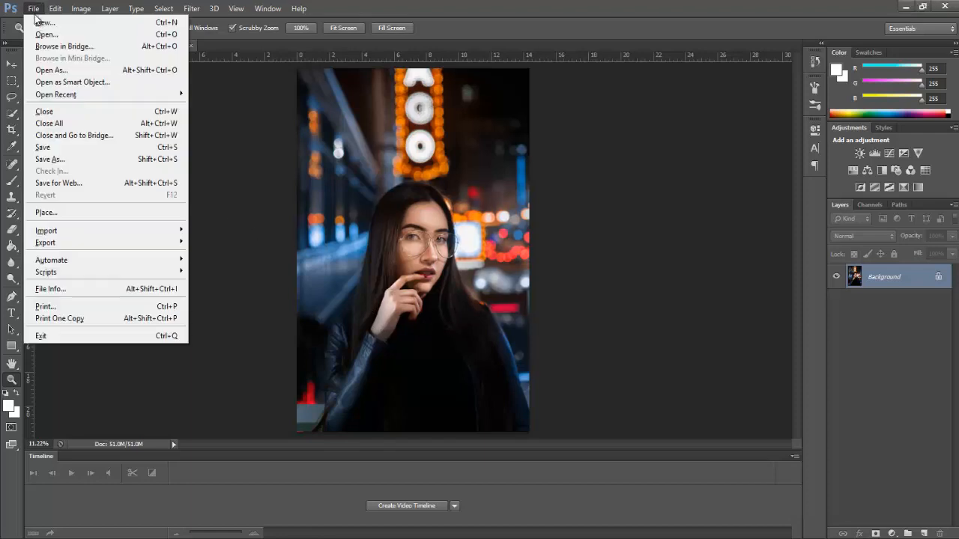
left_click(42, 35)
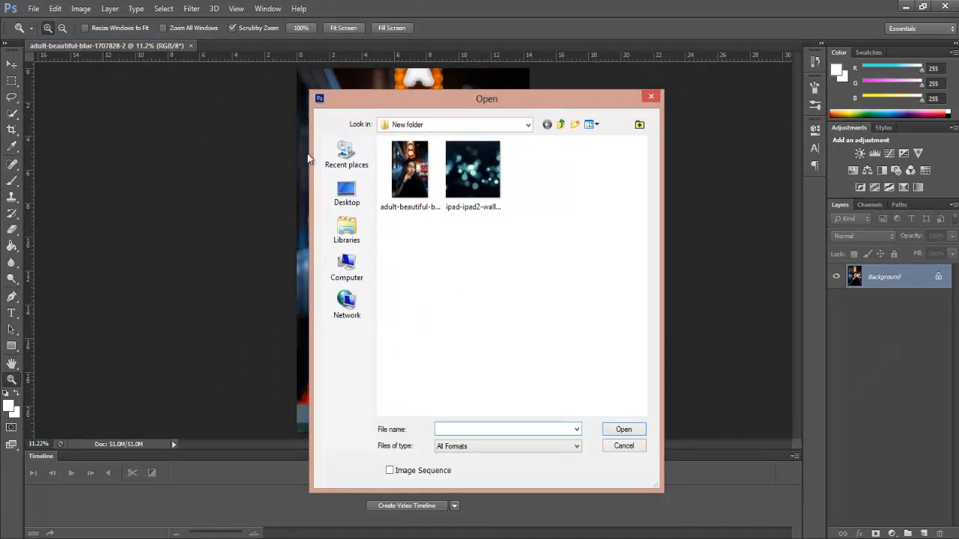
left_click(408, 174)
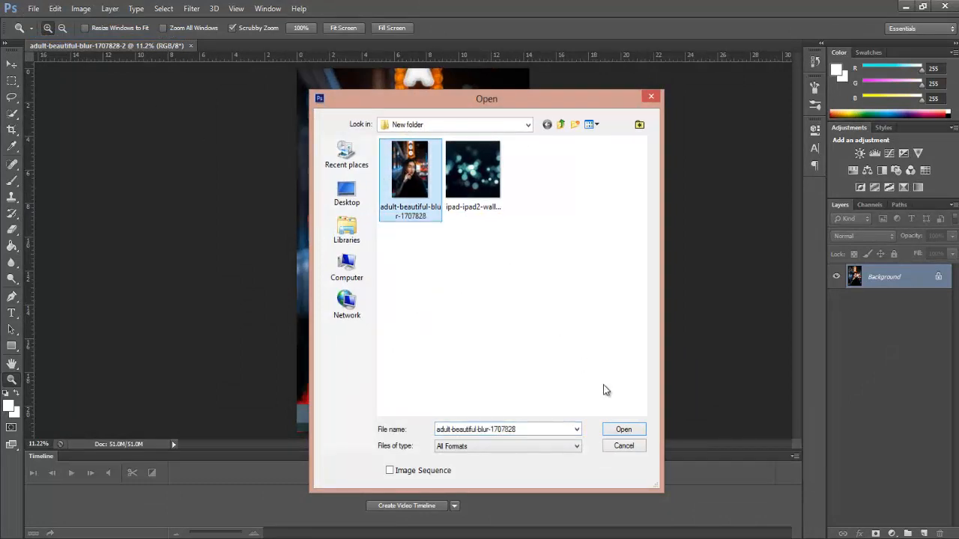
left_click(622, 429)
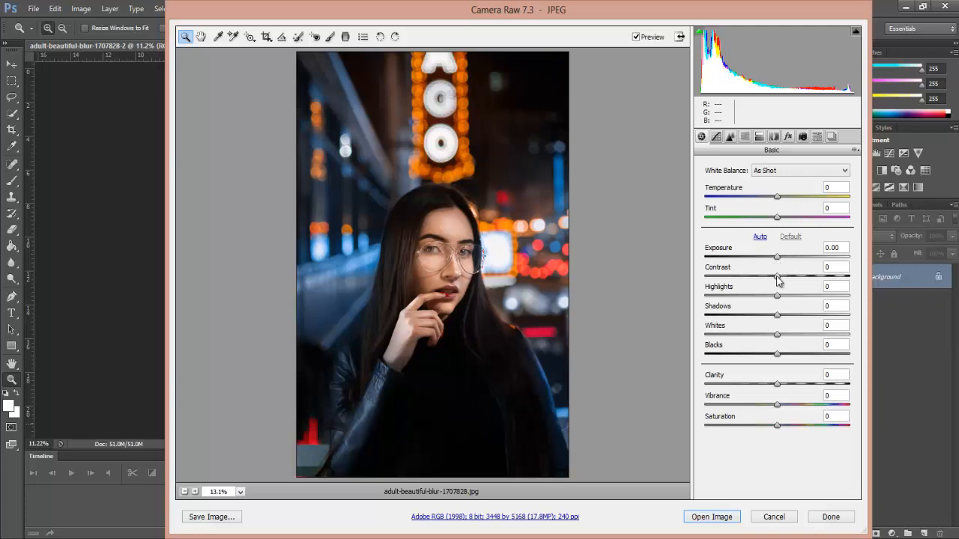
Set Contrast to -51, Highlights to +10, Shadows to +30, Blacks to +7, Clarity to +3, Temperature to -19 and Tint to +10.
left_click_drag(778, 280, 741, 283)
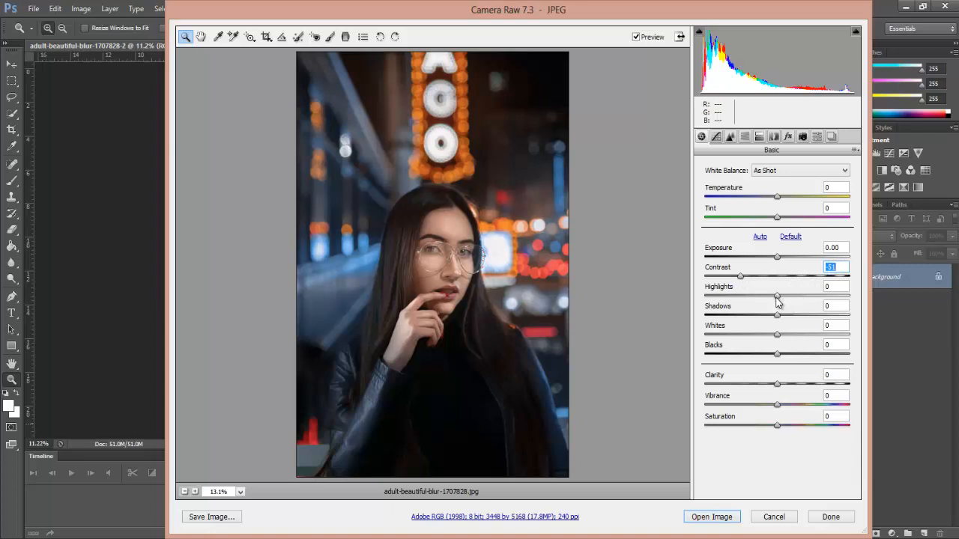
left_click_drag(777, 302, 785, 302)
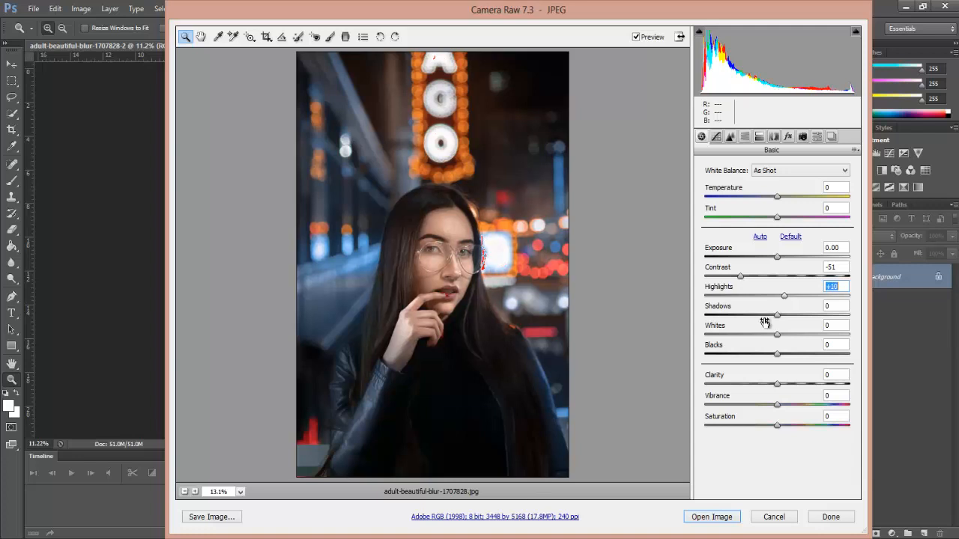
left_click_drag(777, 316, 798, 323)
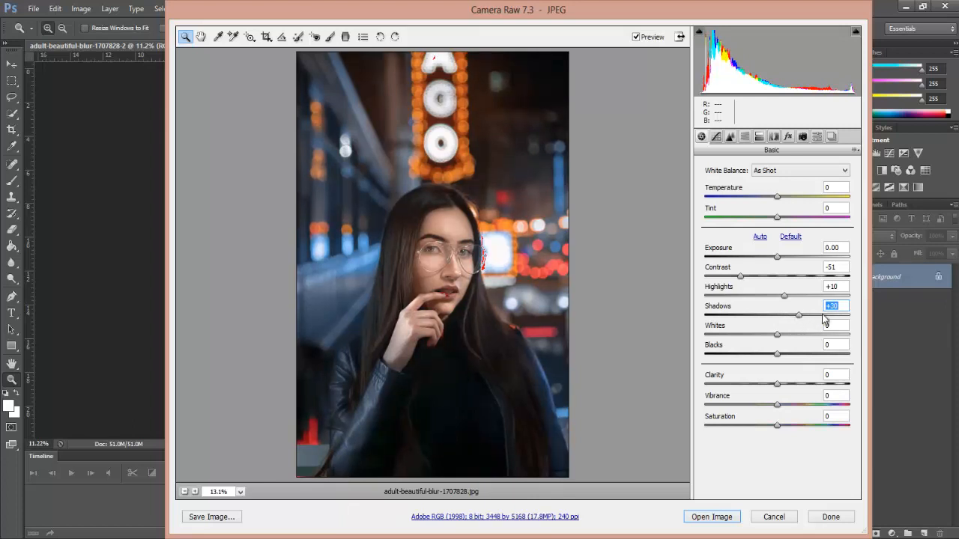
left_click_drag(777, 336, 776, 339)
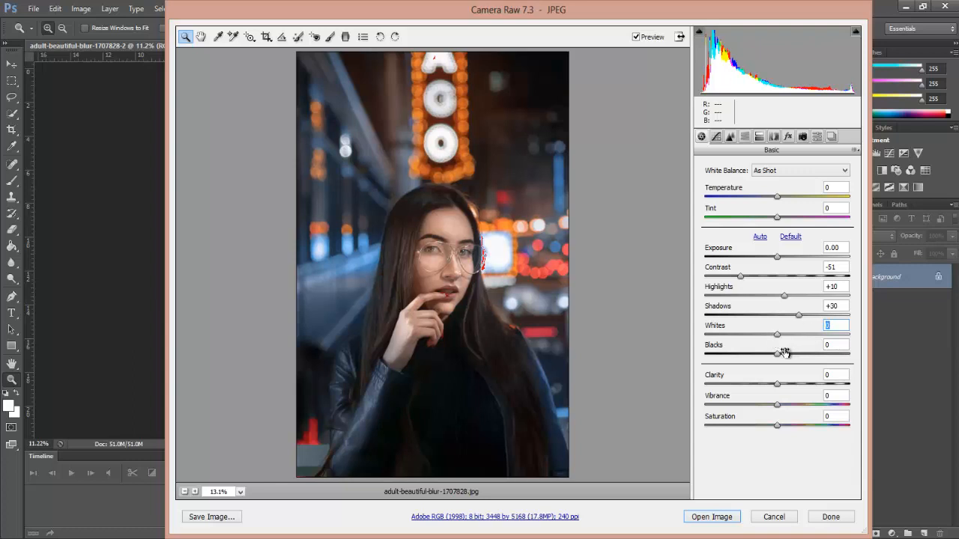
mouse_move(779, 359)
left_mouse_down()
mouse_move(798, 359)
mouse_move(755, 360)
mouse_move(778, 361)
left_mouse_up()
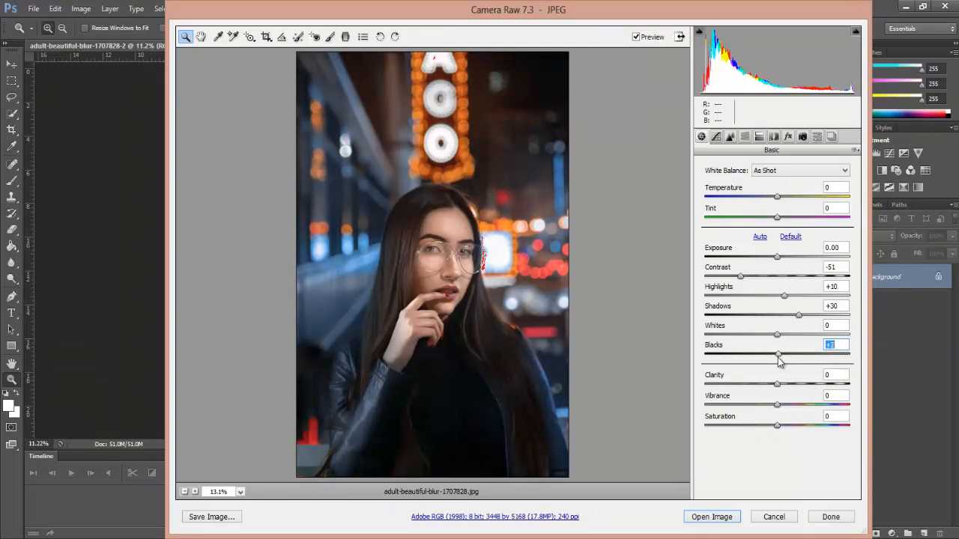
left_click_drag(779, 362, 779, 388)
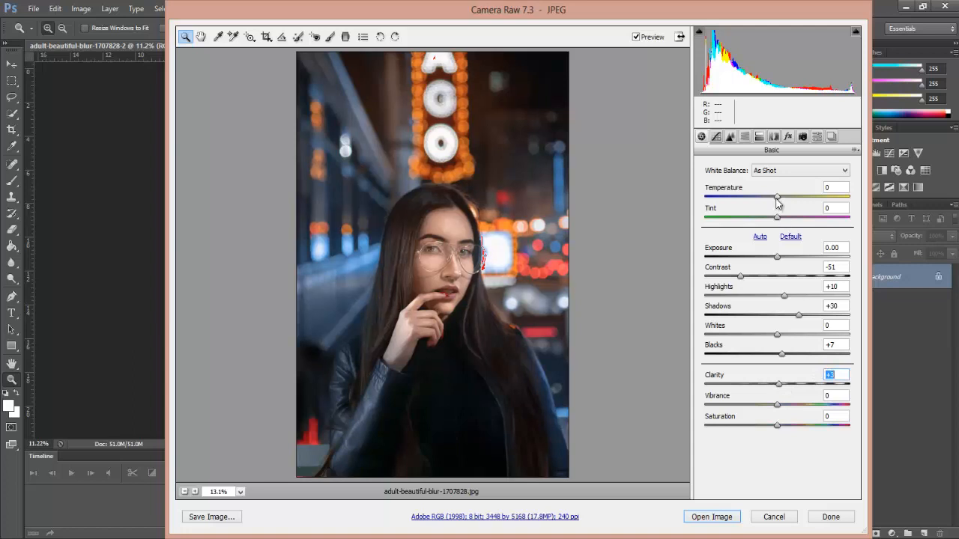
left_click_drag(777, 200, 784, 226)
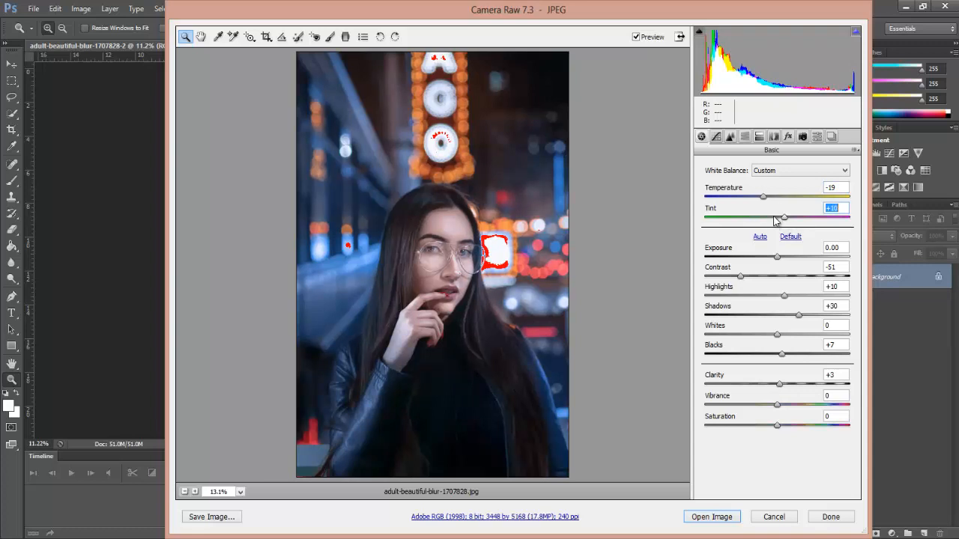
In the camera calibration, set the Blue Primary hue to -31, Green Primary hue to +51 and Shadows tint to -70.
left_click(803, 137)
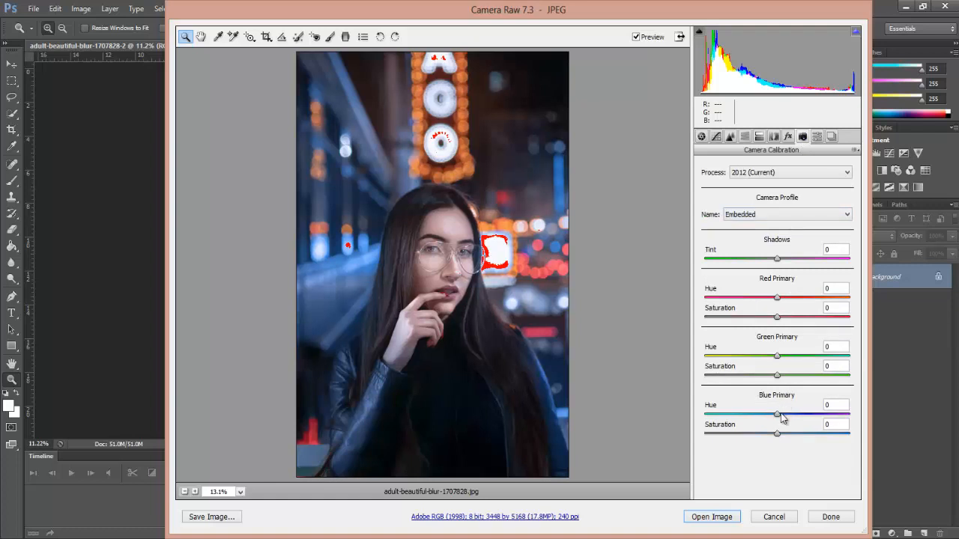
left_click_drag(781, 417, 760, 416)
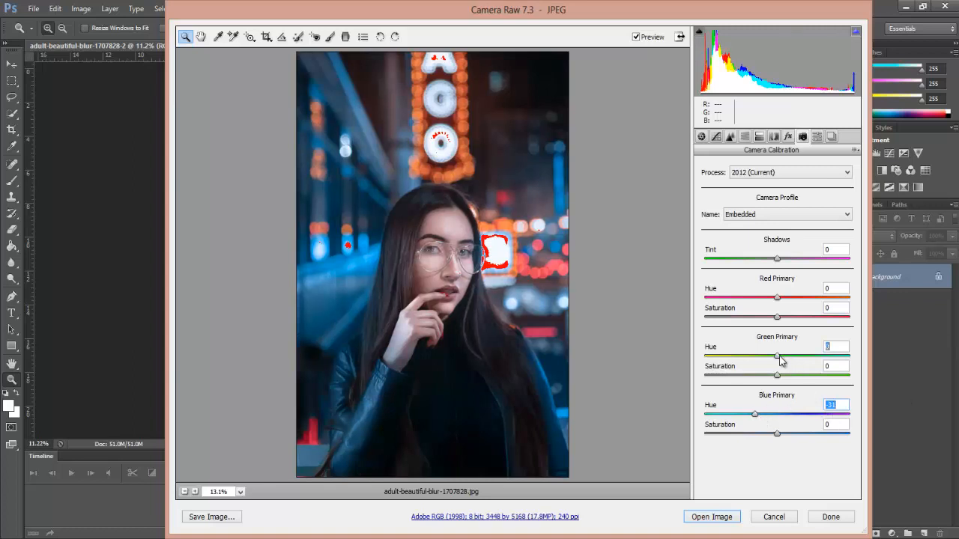
left_click_drag(779, 355, 821, 361)
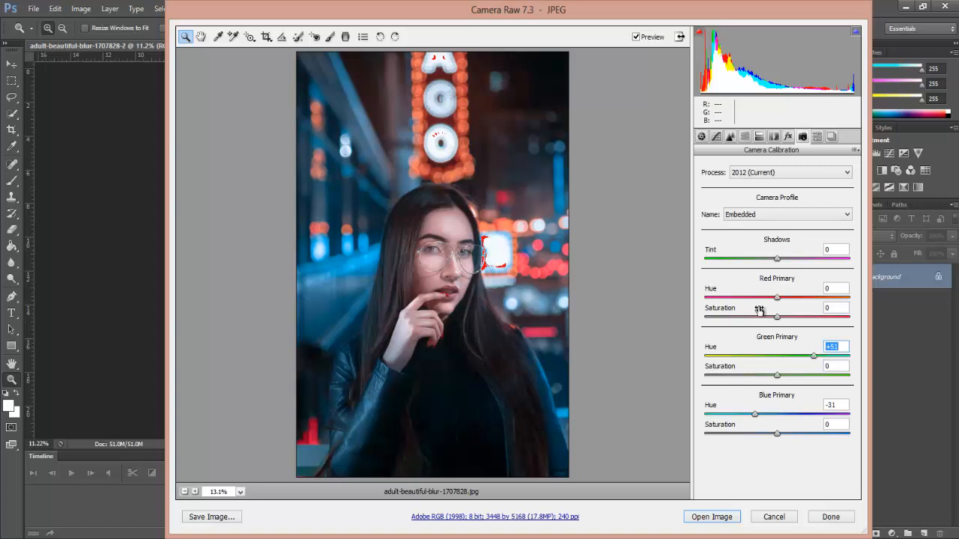
left_click_drag(778, 260, 730, 270)
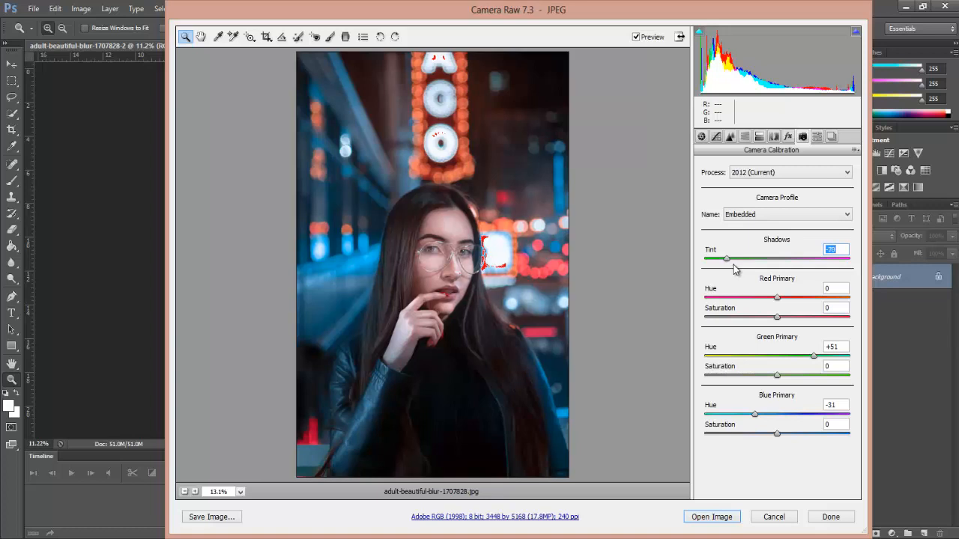
Shift the HSL hue of the Aquas to -100 and of the Blues to -15.
left_click(745, 136)
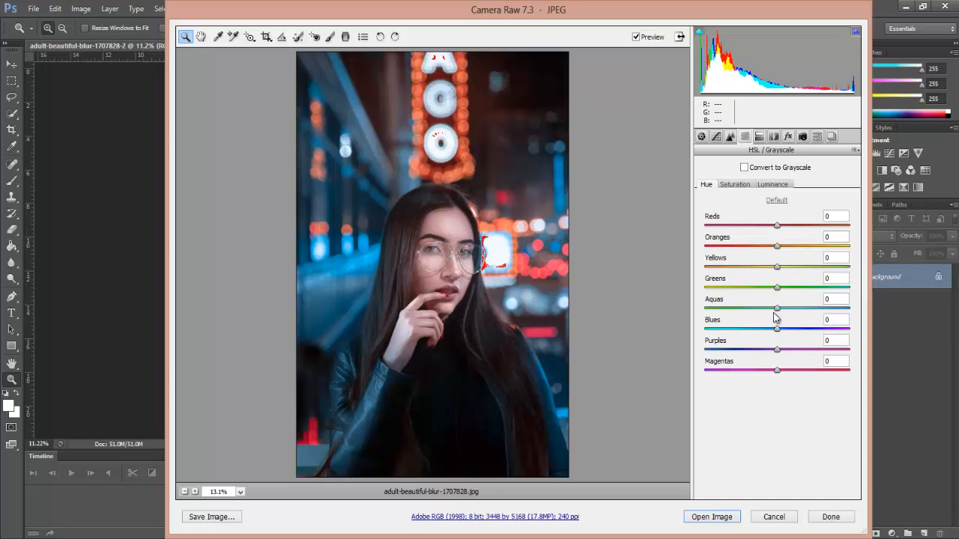
left_click_drag(777, 308, 705, 308)
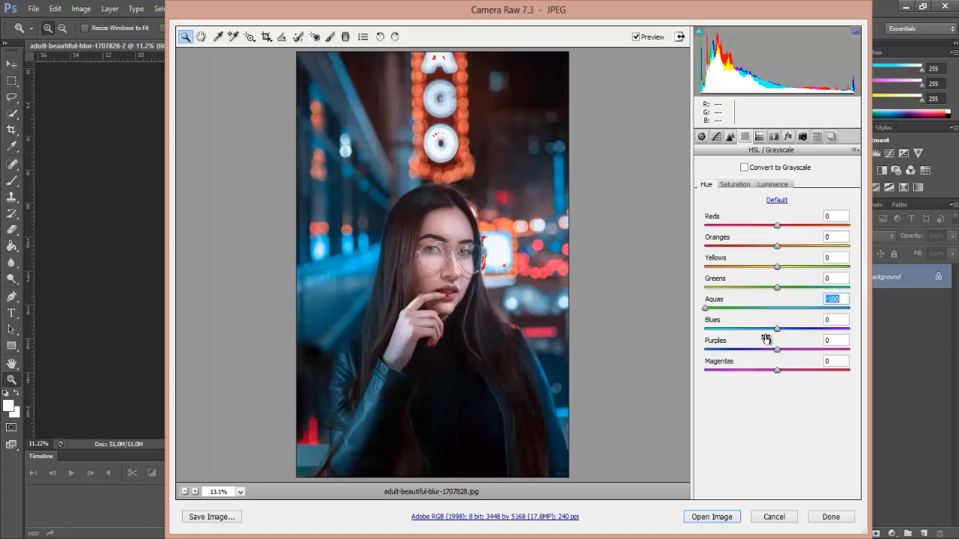
left_click_drag(777, 328, 770, 334)
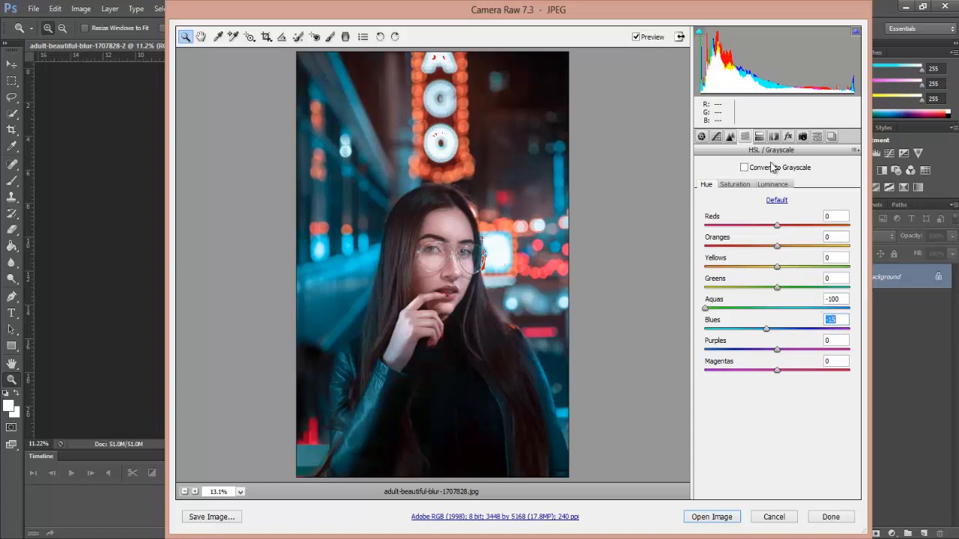
Add a Highlight Priority post-crop vignette with an amount of -20 and a midpoint of about 44.
left_click(786, 136)
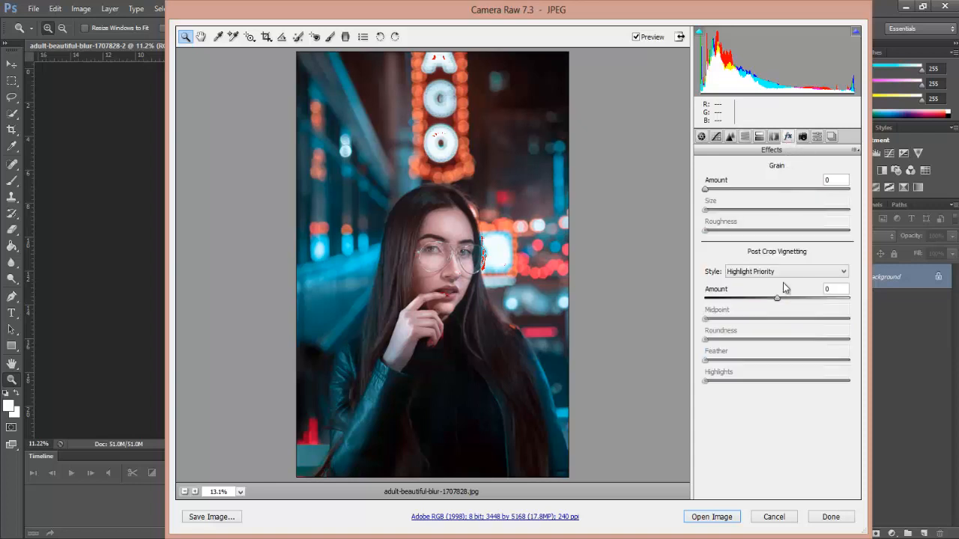
left_click_drag(777, 301, 765, 305)
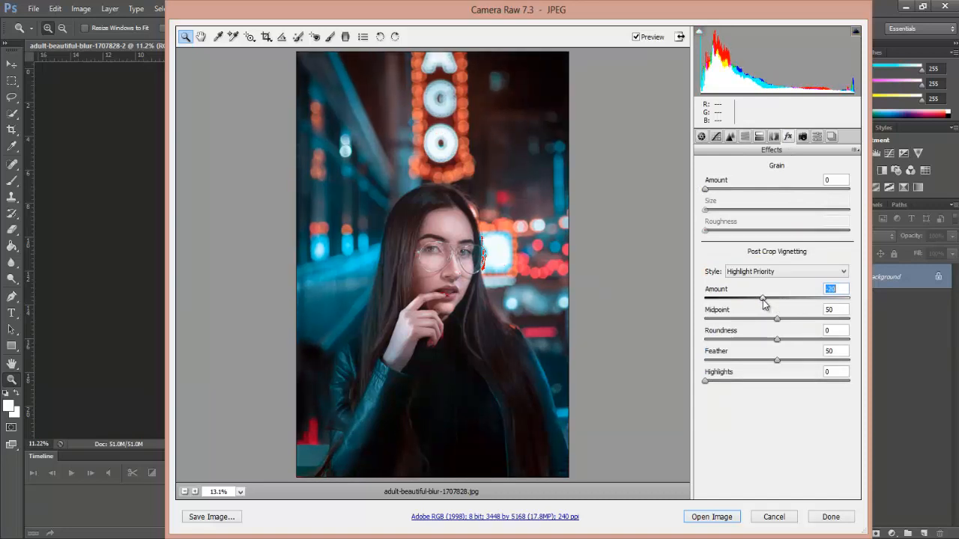
left_click_drag(779, 319, 772, 320)
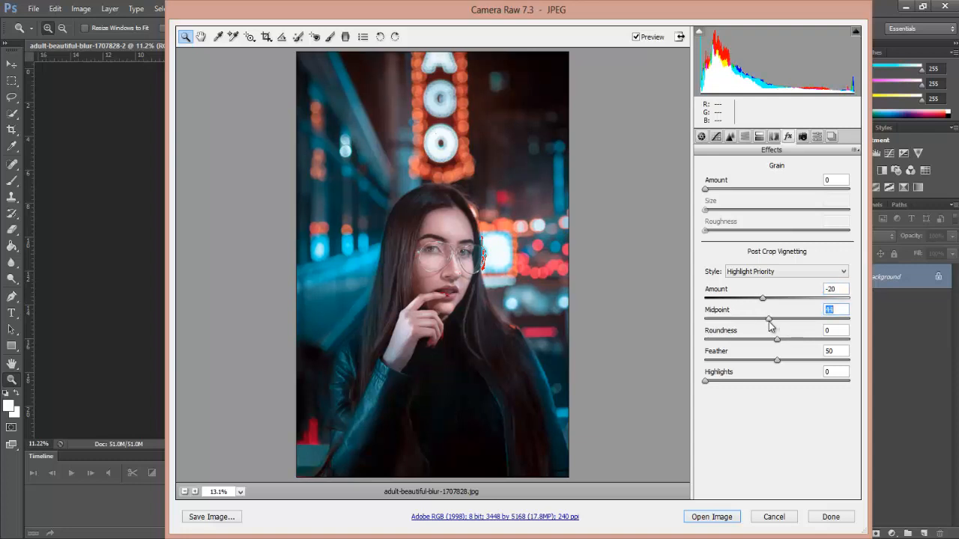
left_click_drag(771, 327, 768, 327)
Open the adjusted image in Photoshop using its embedded colour profile, and fit it to the screen.
left_click(718, 517)
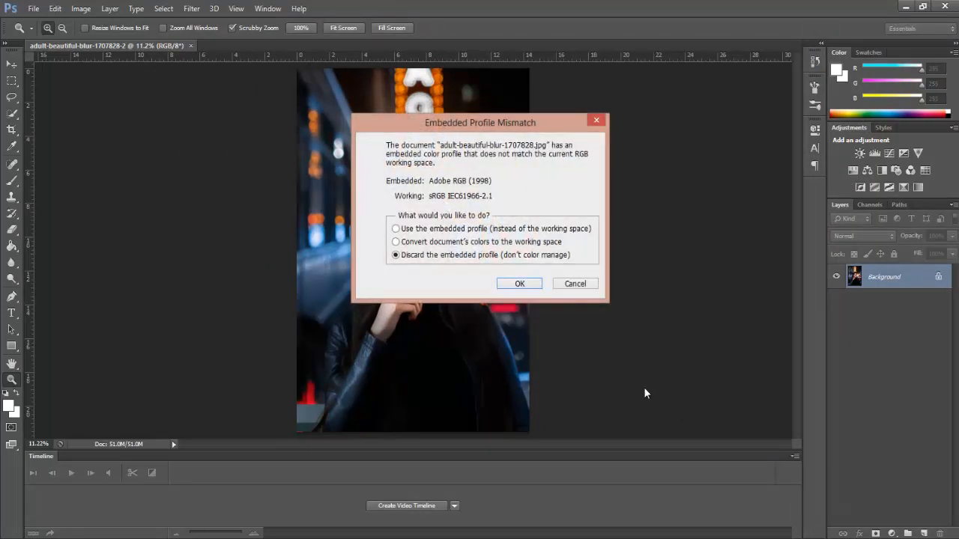
left_click(493, 229)
left_click(512, 284)
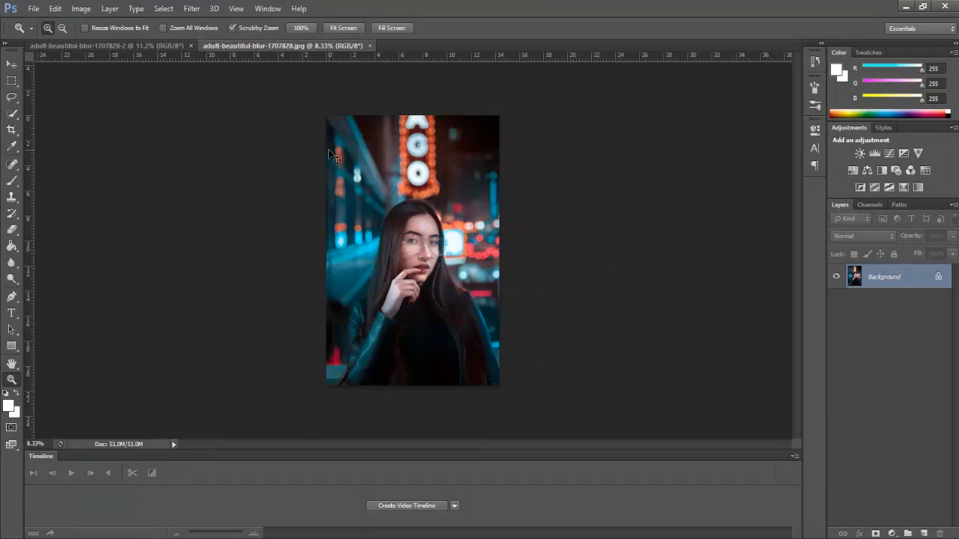
key("ctrl+0")
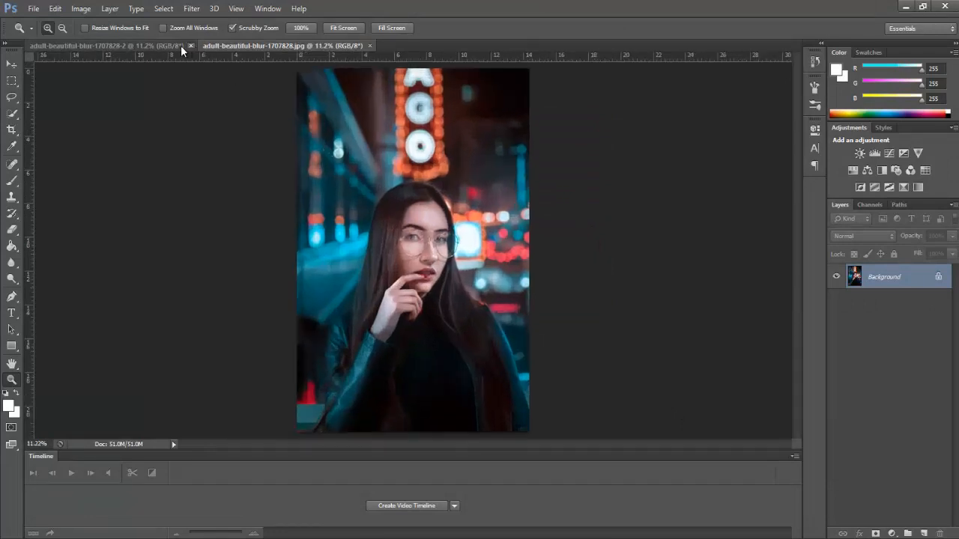
Compare the original photo with the colour-graded version, finishing on the graded document with the Move tool active.
left_click(181, 45)
left_click(220, 45)
left_click(179, 45)
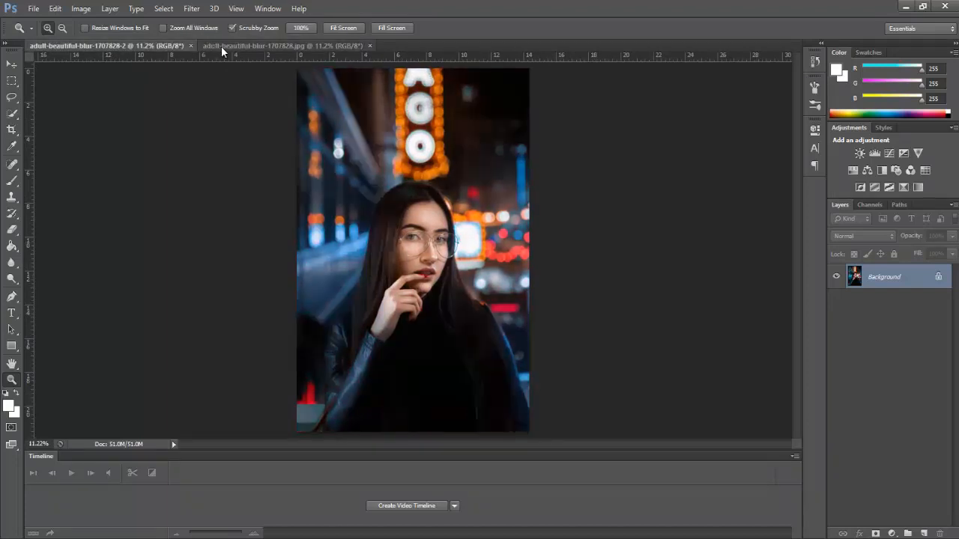
left_click(221, 45)
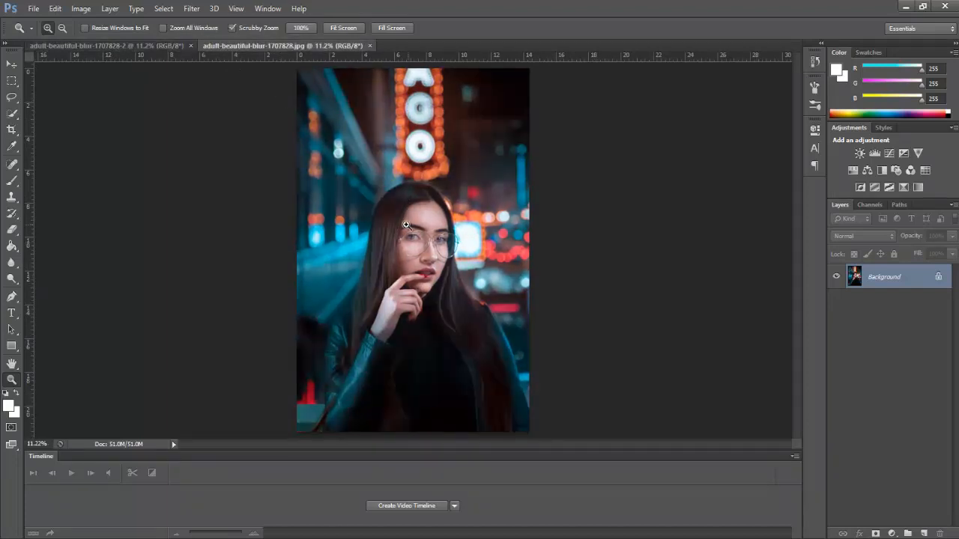
left_click(11, 63)
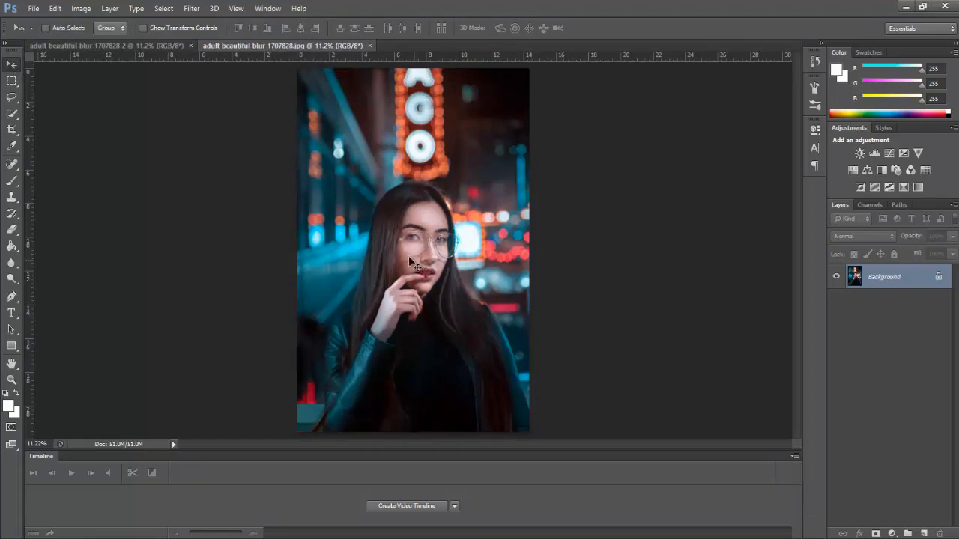
Open the ipad-ipad2-wallpaper-1083 bokeh image through Camera Raw into Photoshop, keeping its embedded colour profile.
left_click(37, 9)
left_click(50, 35)
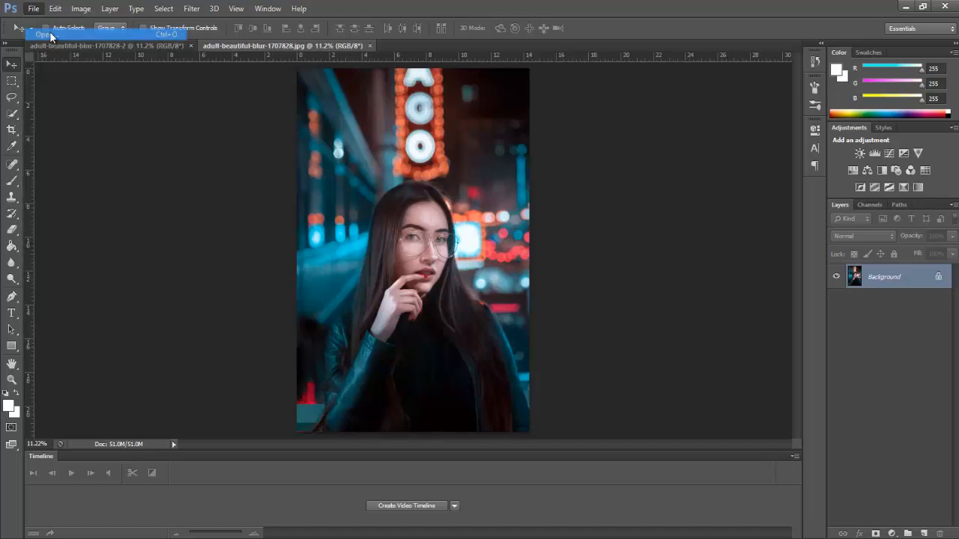
left_click(477, 201)
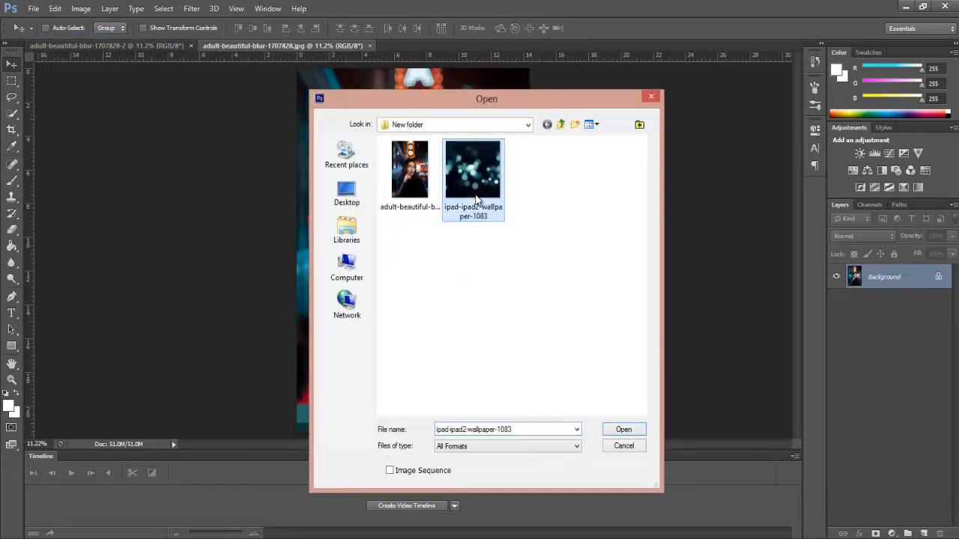
left_click(624, 432)
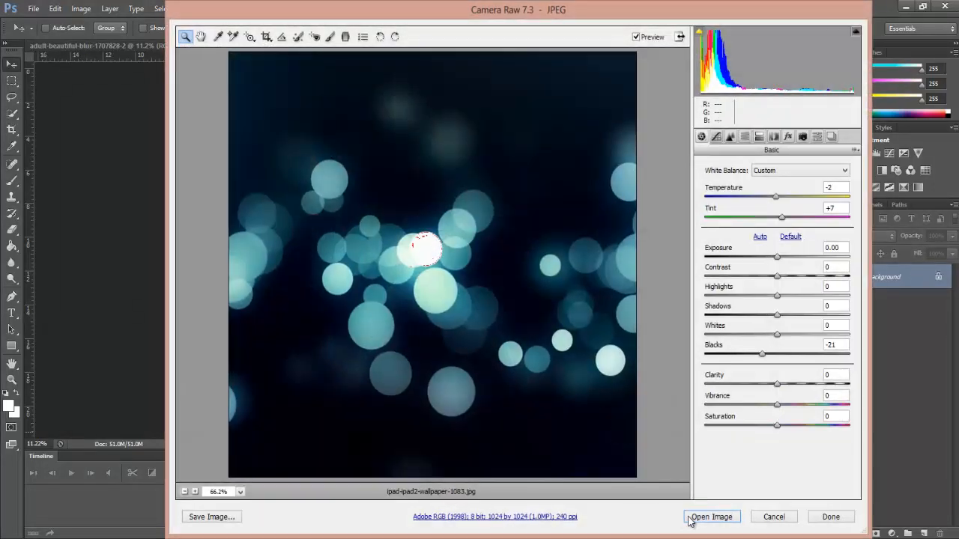
left_click(690, 518)
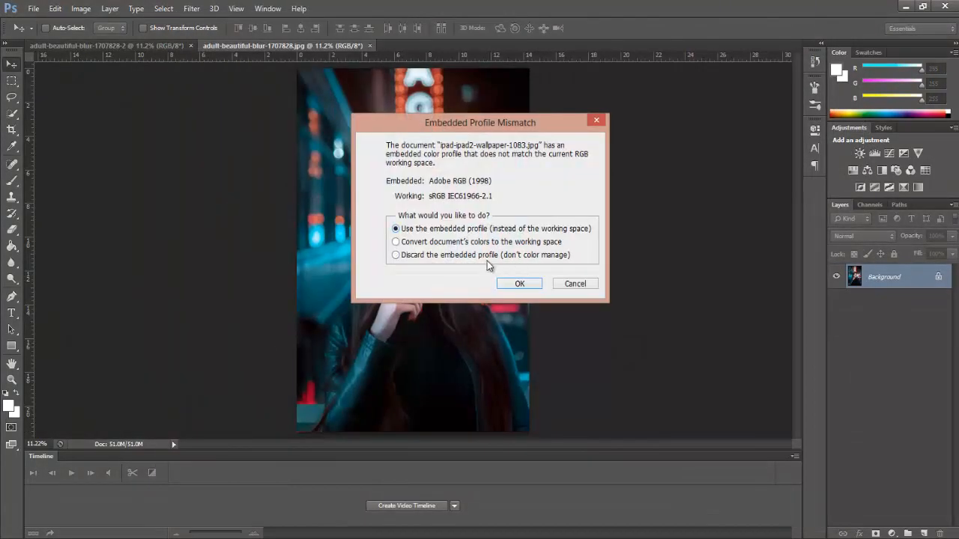
left_click(506, 285)
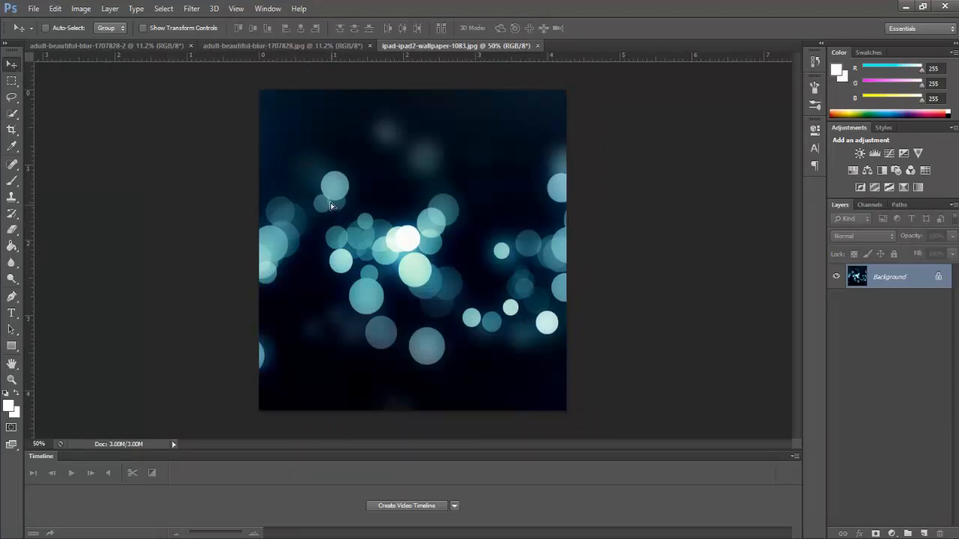
Bring the bokeh image into the graded portrait document as a new layer and set its blend mode to Screen.
left_click(268, 47)
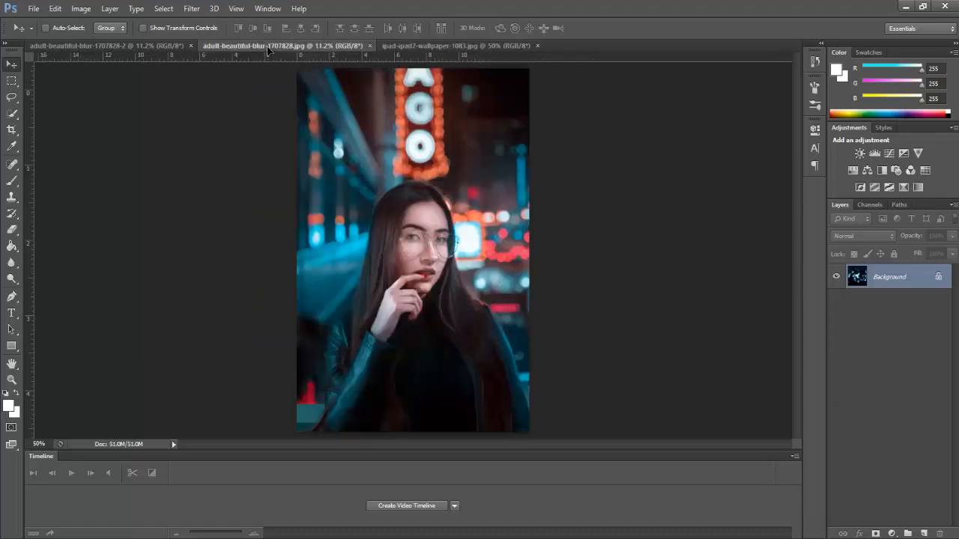
left_click_drag(267, 46, 401, 241)
left_click(860, 237)
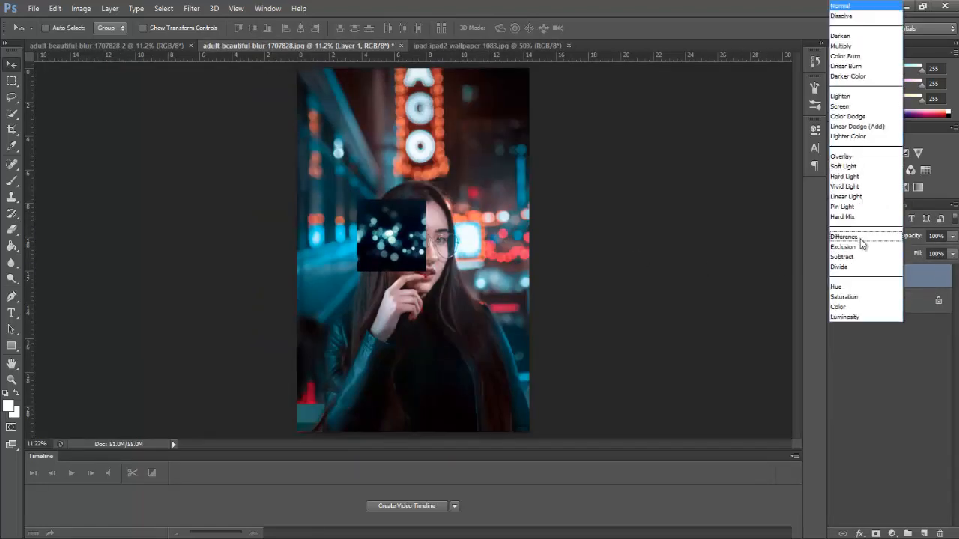
left_click(856, 113)
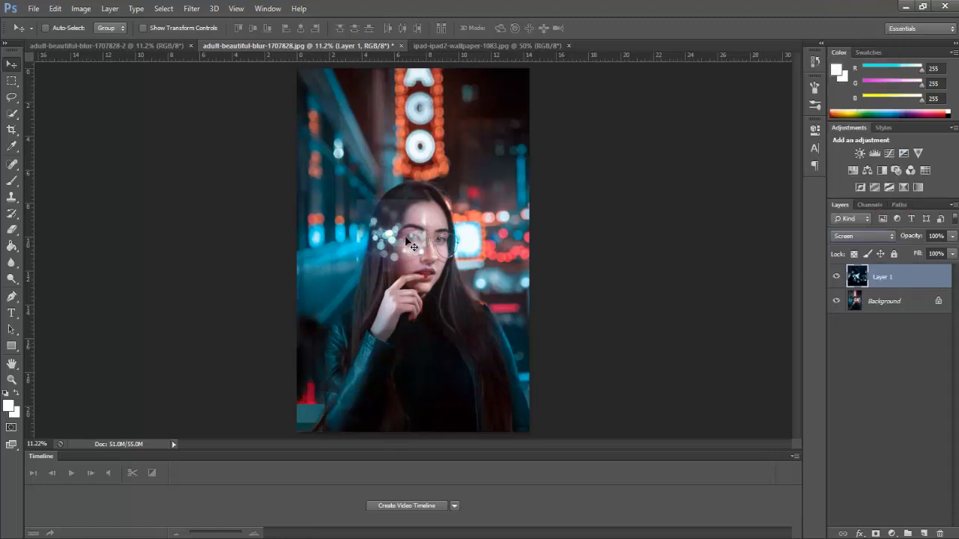
Scale the bokeh layer proportionally to about 306% and place it over the portrait's lower-left corner.
key("ctrl+t")
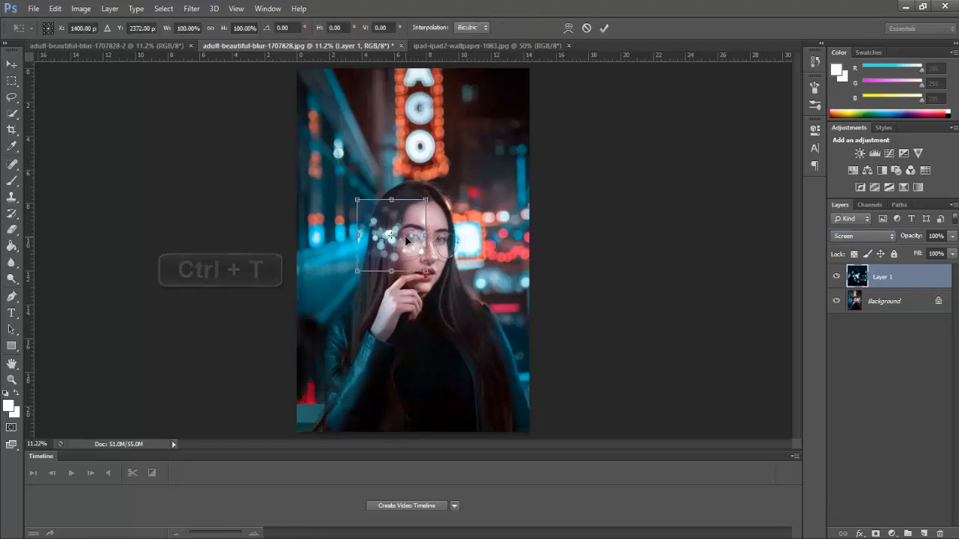
key("shift+alt")
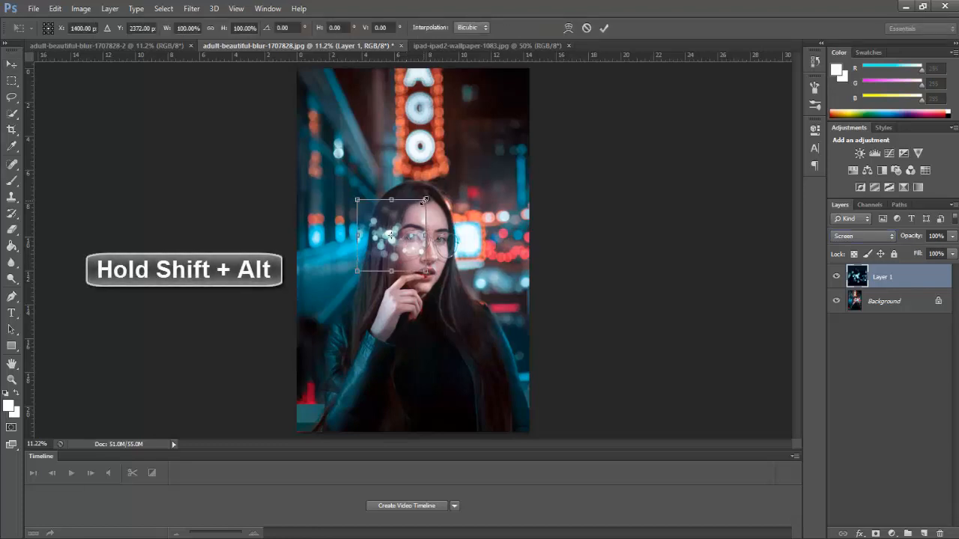
left_click_drag(425, 201, 519, 154)
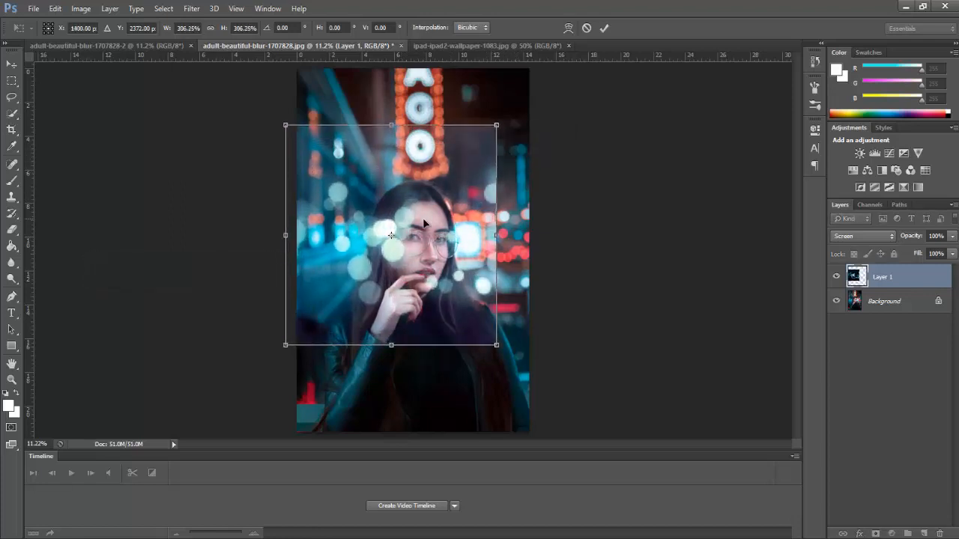
left_click_drag(424, 224, 365, 315)
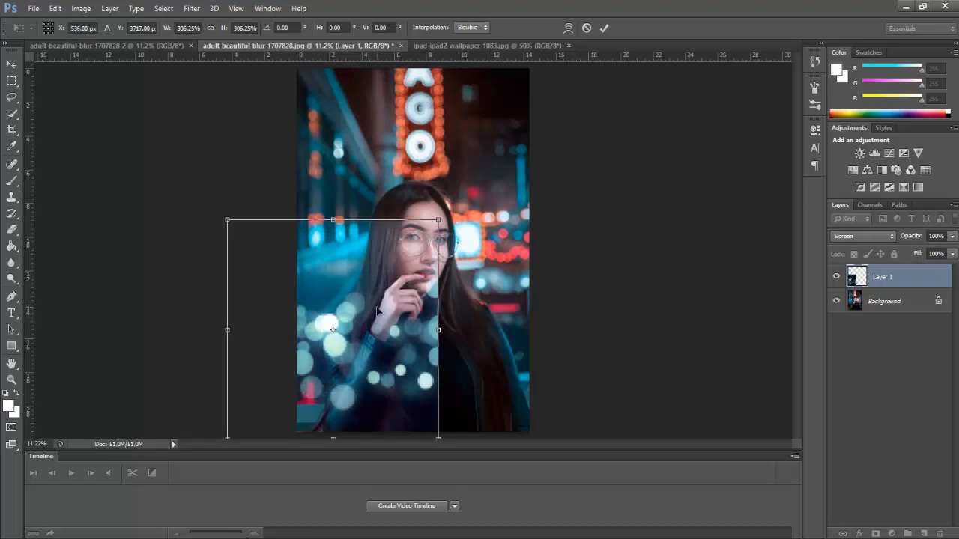
left_click(605, 28)
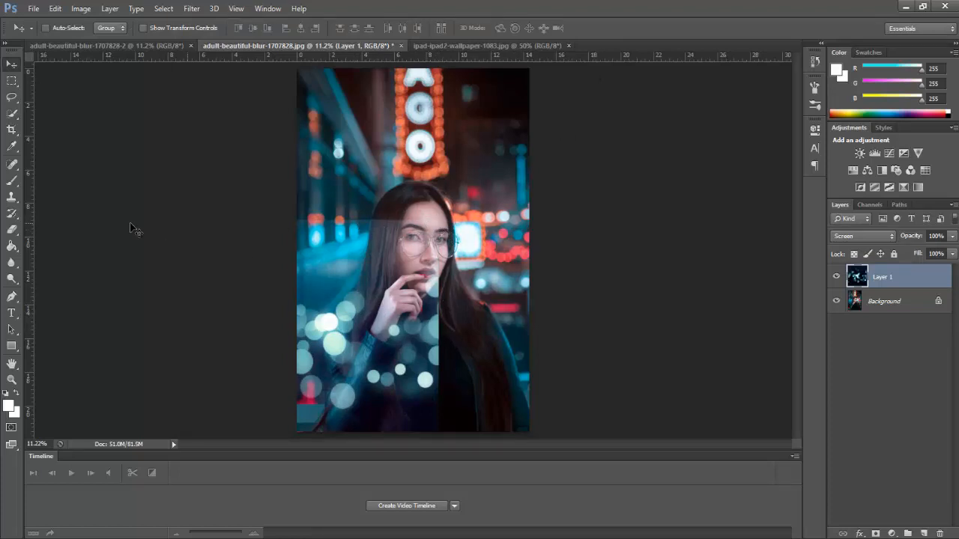
Erase the bokeh layer's hard edges and the lights over the face and body with a 1400 px eraser at 51% opacity and 50% flow.
left_click(12, 230)
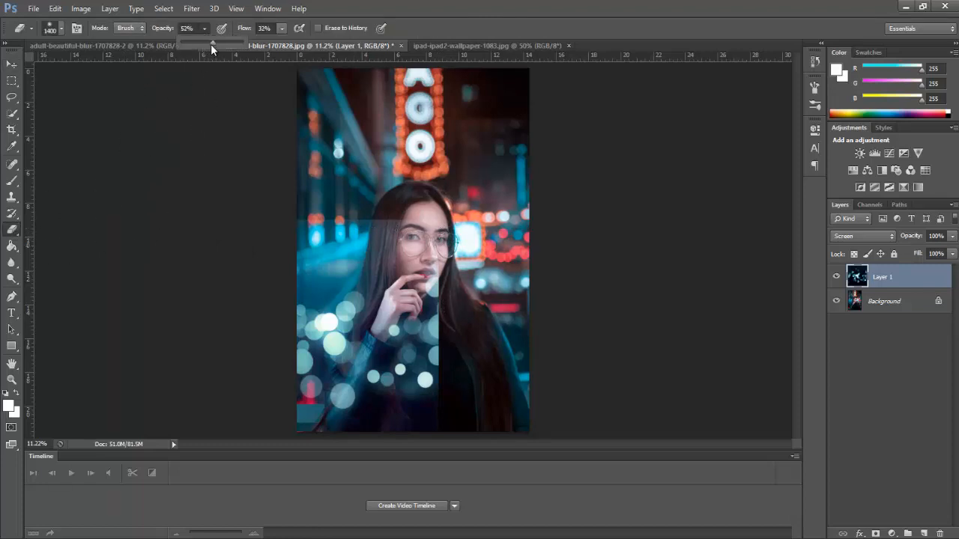
left_click(282, 28)
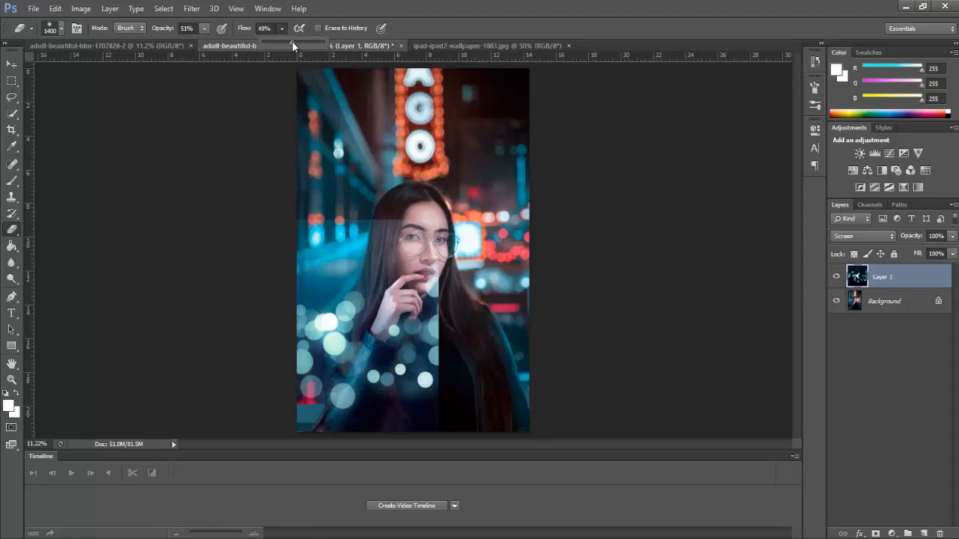
left_click(400, 196)
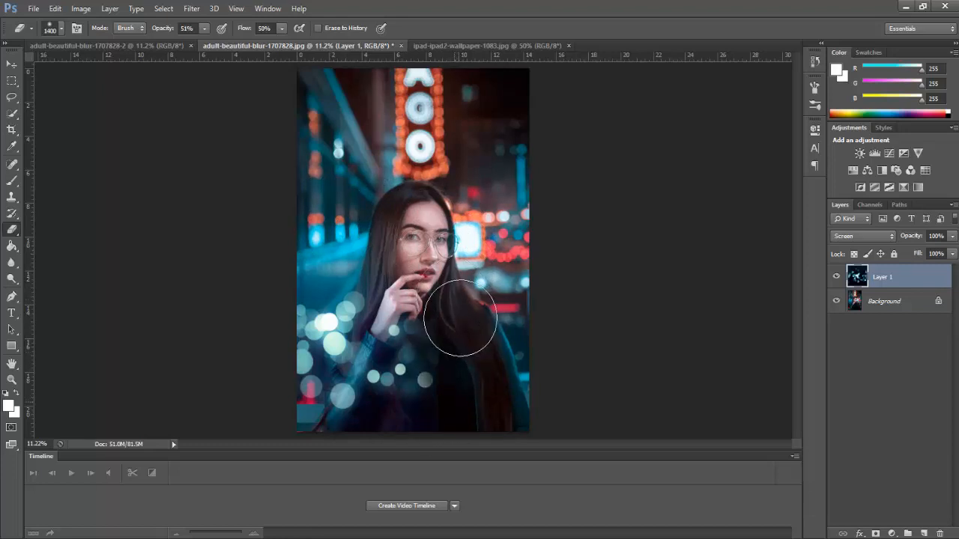
left_click_drag(440, 455, 446, 437)
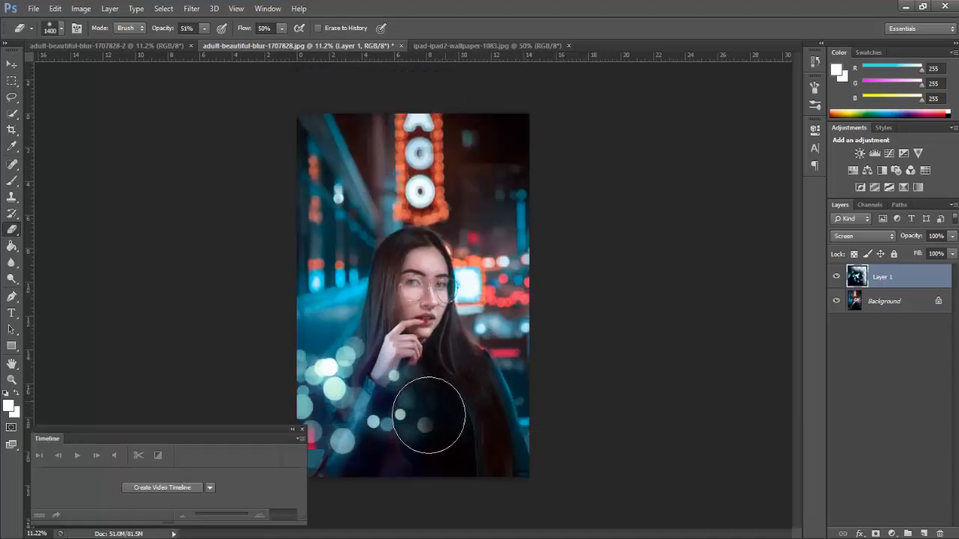
left_click_drag(273, 434, 339, 534)
mouse_move(424, 430)
left_mouse_down()
mouse_move(409, 386)
mouse_move(437, 322)
mouse_move(447, 322)
mouse_move(441, 359)
mouse_move(425, 398)
mouse_move(454, 343)
mouse_move(437, 405)
mouse_move(433, 316)
left_mouse_up()
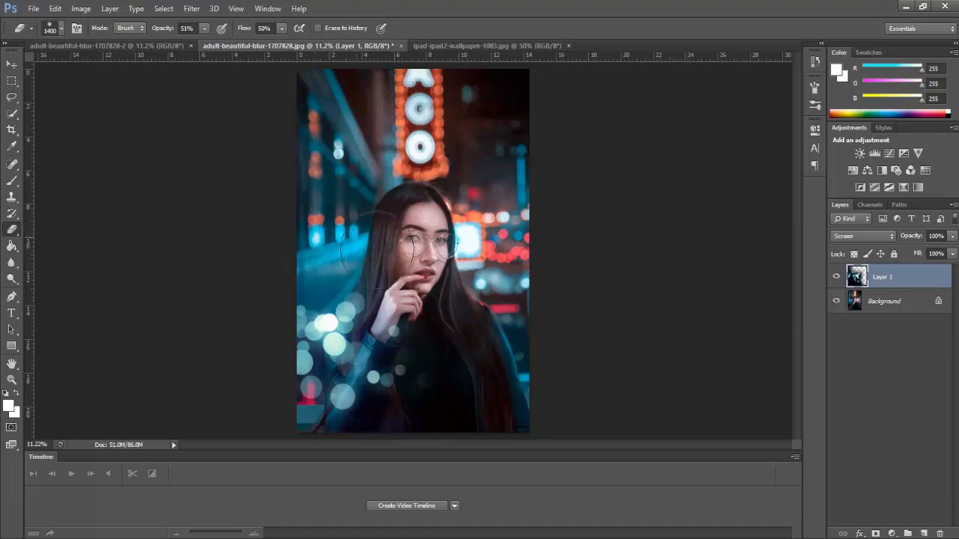
mouse_move(430, 393)
left_mouse_down()
mouse_move(417, 420)
mouse_move(430, 337)
mouse_move(426, 380)
left_mouse_up()
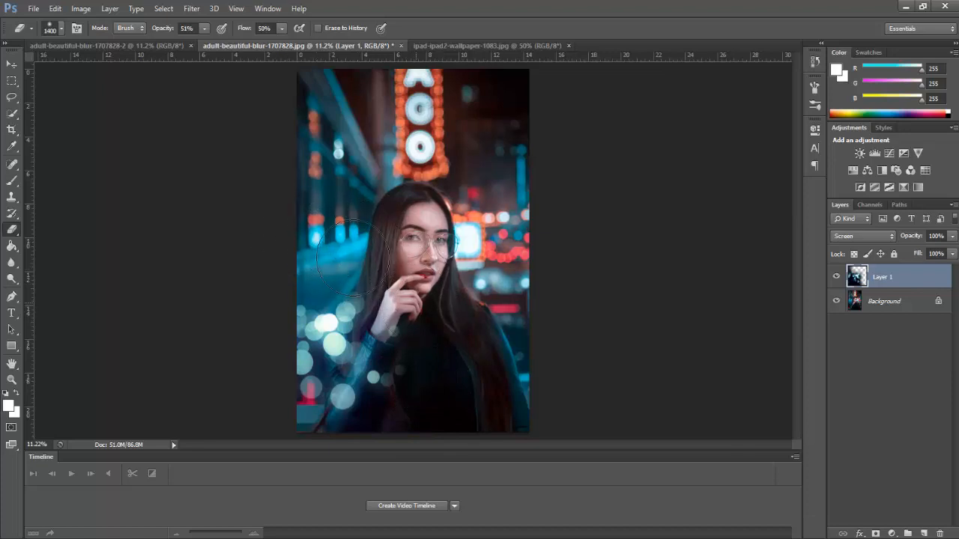
key("v")
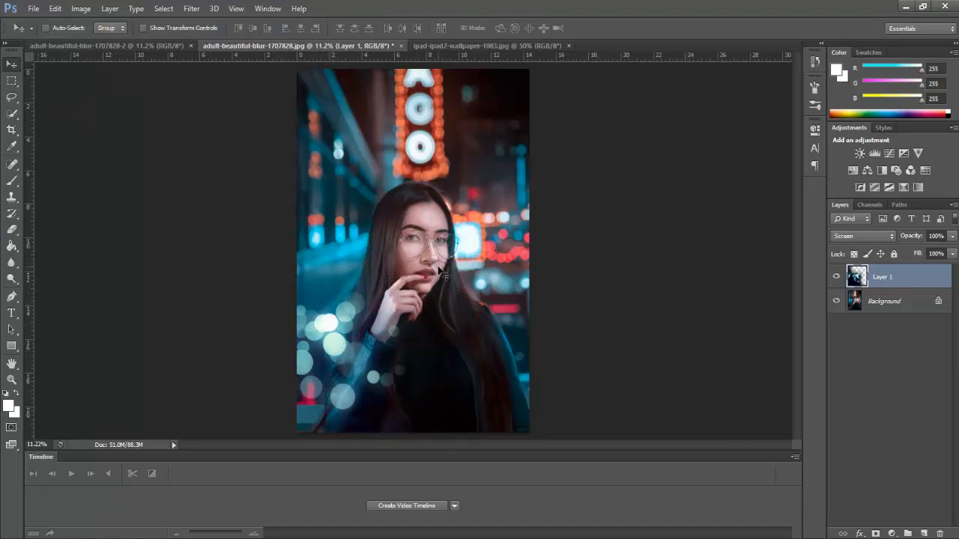
Duplicate the bokeh layer, rotate the copy about 164°, shrink it to about 69% by 66%, and place it over the lights right of the face.
key("ctrl+j")
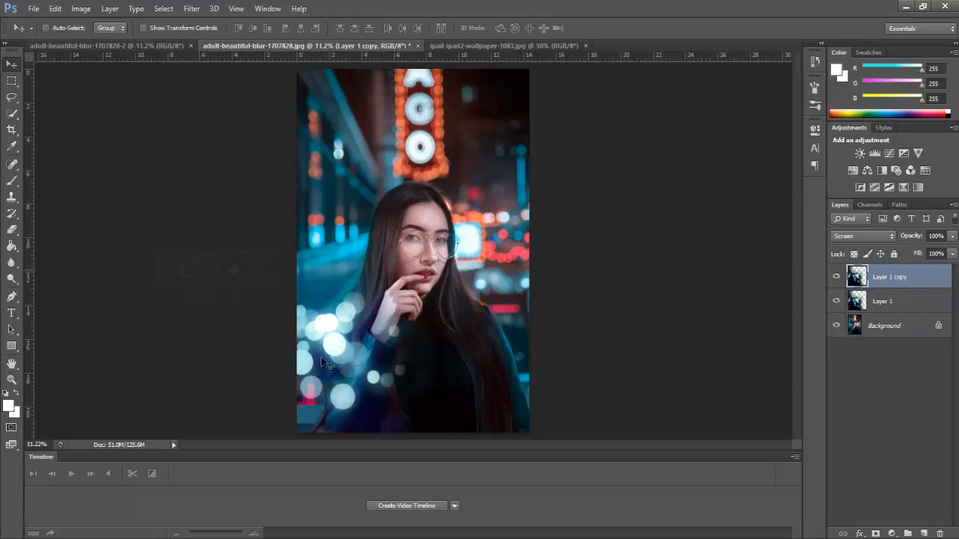
left_click_drag(326, 337, 513, 217)
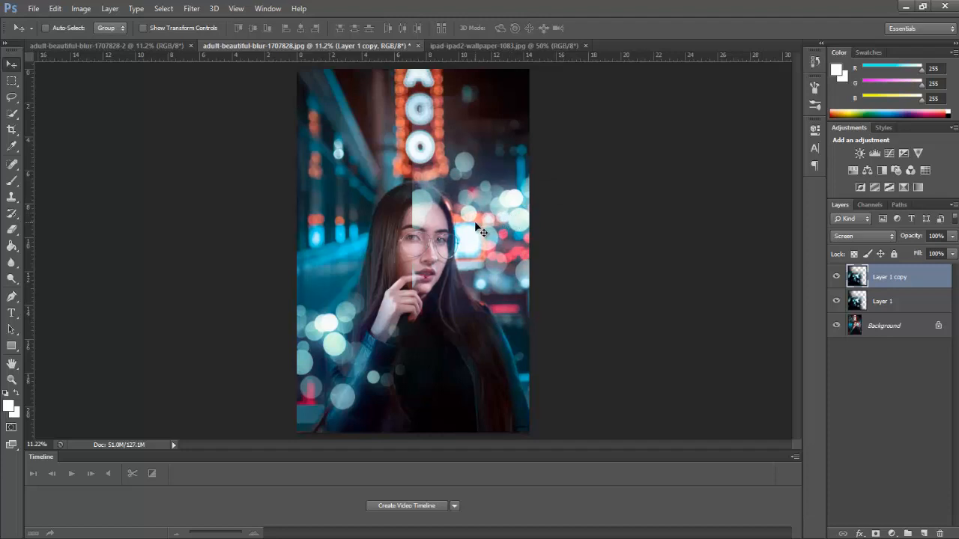
key("ctrl+t")
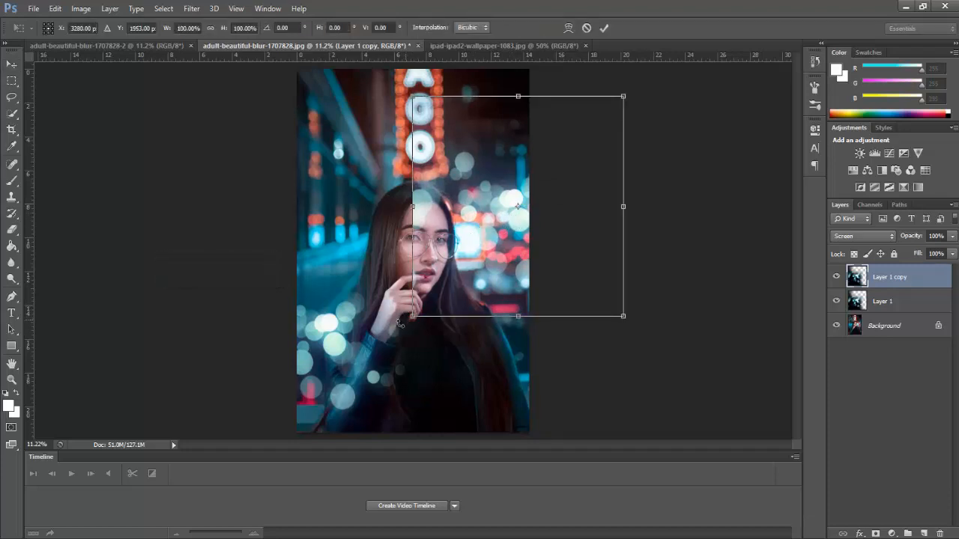
left_click_drag(397, 323, 587, 93)
left_click_drag(525, 177, 522, 202)
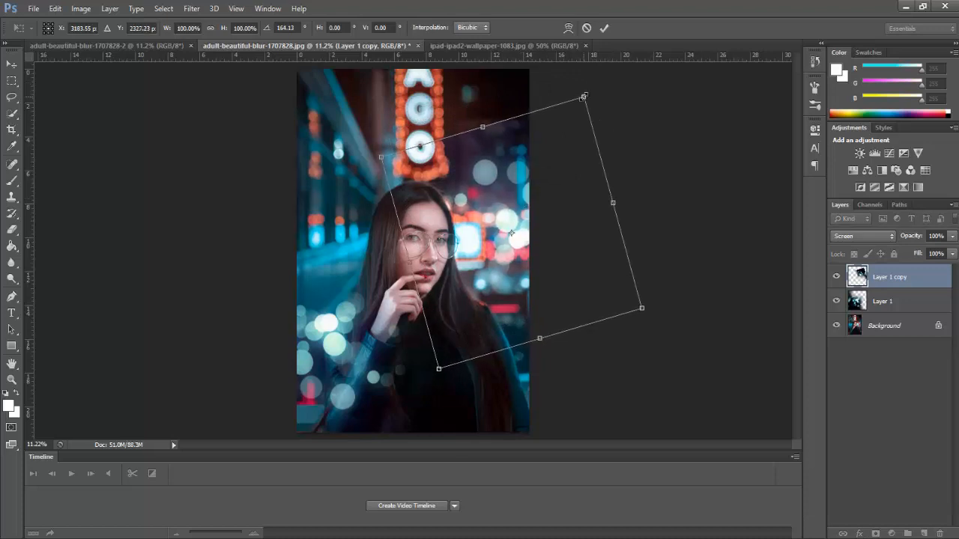
left_click_drag(583, 97, 540, 190)
left_click_drag(516, 258, 532, 195)
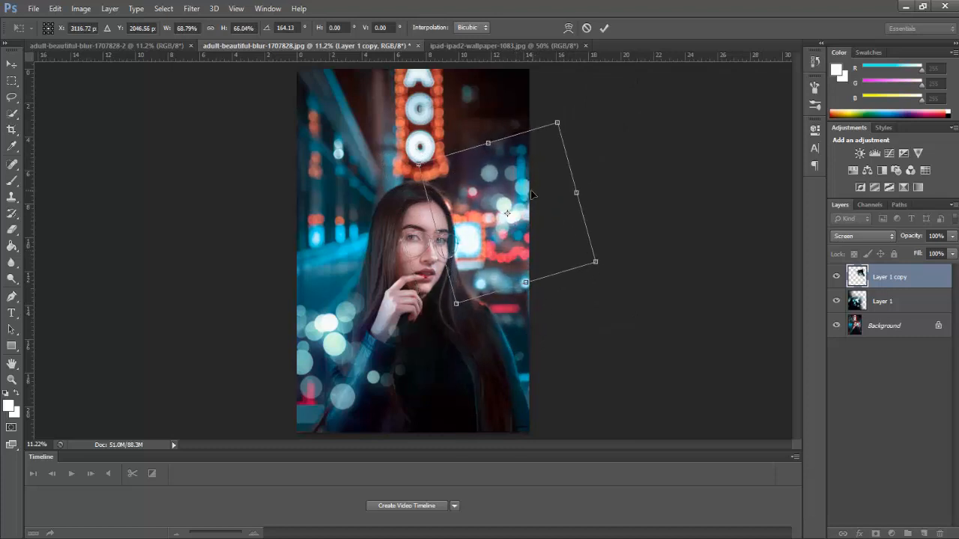
left_click(605, 29)
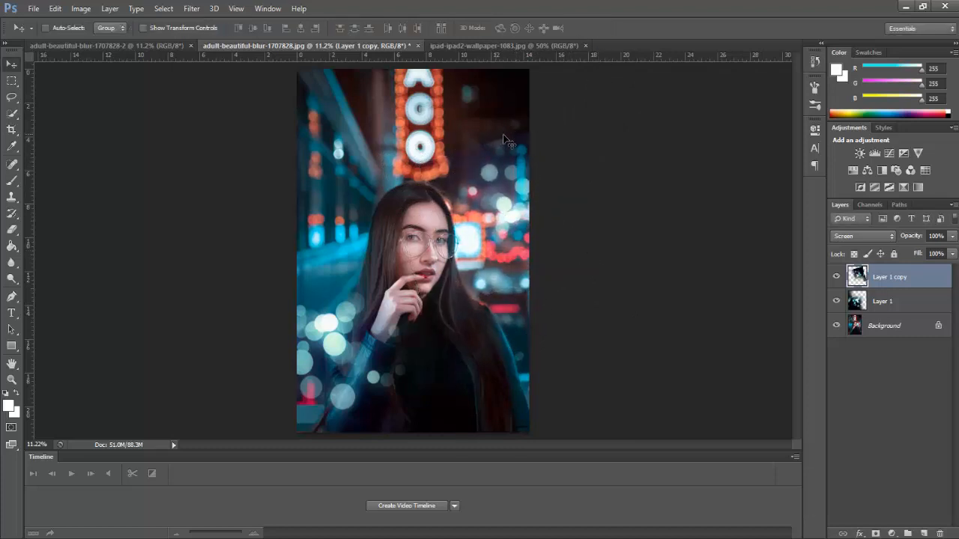
Erase the duplicated bokeh's edges and glow over the neon sign and the woman's head, finishing with the Move tool active.
left_click(12, 230)
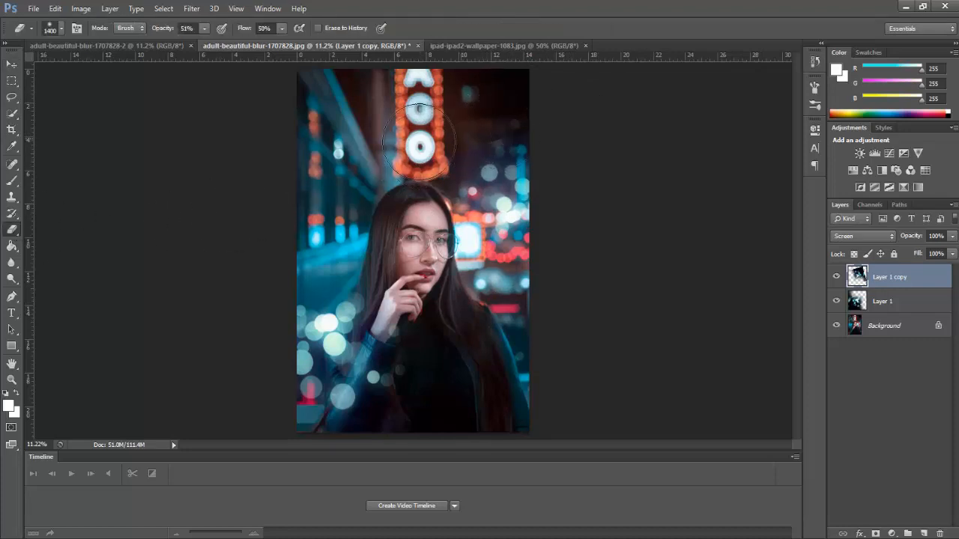
mouse_move(420, 143)
left_mouse_down()
mouse_move(518, 102)
mouse_move(452, 144)
mouse_move(533, 107)
mouse_move(464, 147)
mouse_move(461, 163)
mouse_move(510, 100)
mouse_move(459, 179)
mouse_move(470, 214)
mouse_move(446, 228)
mouse_move(524, 274)
mouse_move(527, 267)
mouse_move(427, 218)
mouse_move(434, 186)
mouse_move(508, 121)
mouse_move(469, 142)
mouse_move(457, 187)
mouse_move(481, 243)
mouse_move(551, 270)
mouse_move(519, 270)
mouse_move(415, 224)
mouse_move(420, 251)
mouse_move(445, 222)
left_mouse_up()
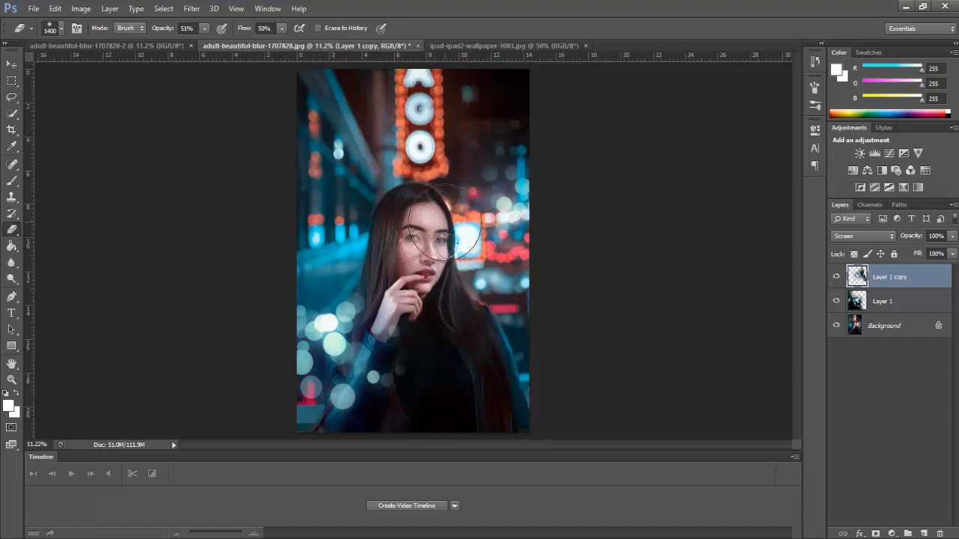
left_click(18, 67)
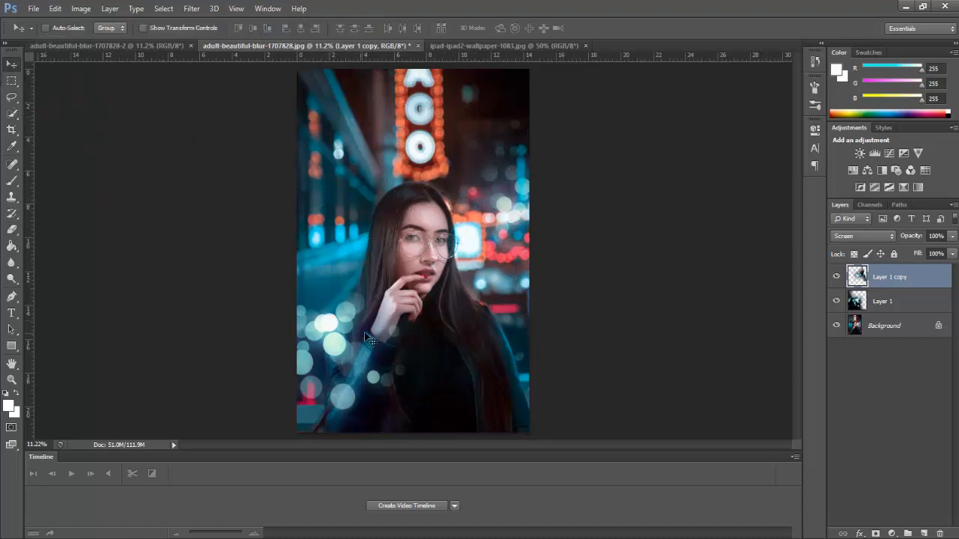
Add an empty layer on top and, for the Brush tool, sample the neon sign's orange (#b9644e) as the foreground colour.
left_click(925, 533)
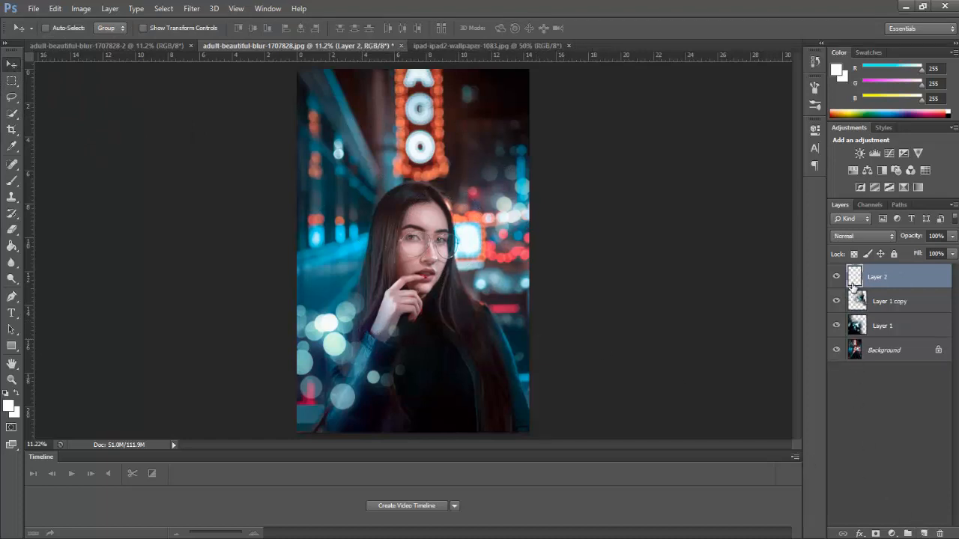
left_click(11, 182)
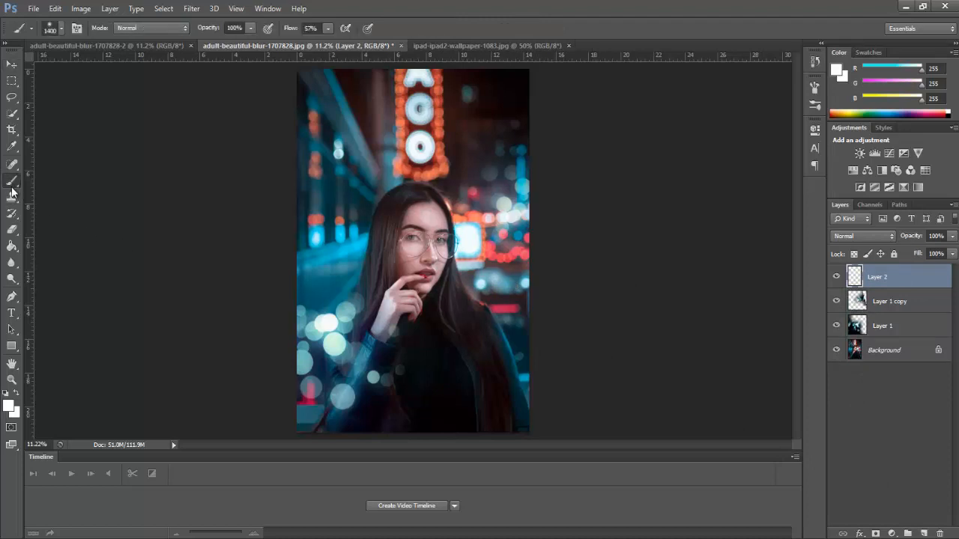
left_click(11, 408)
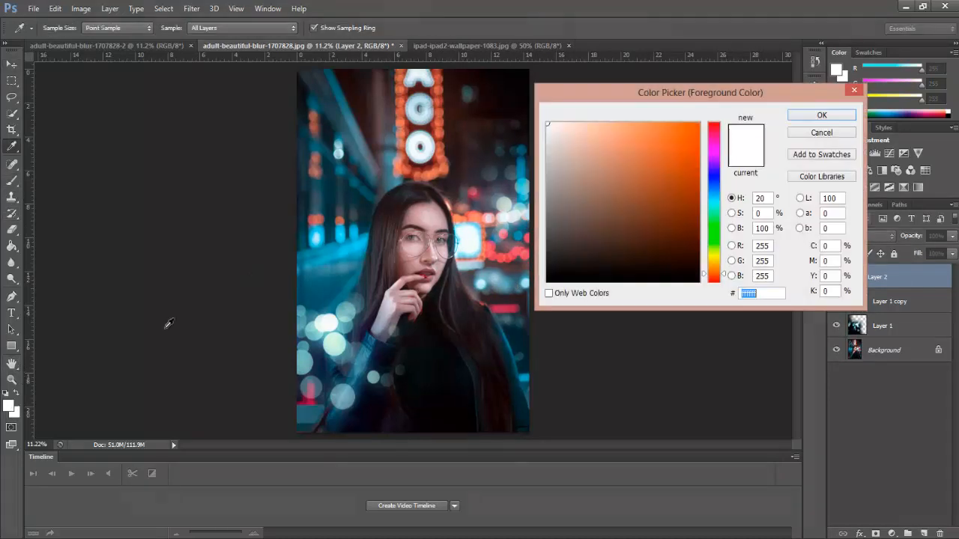
left_click(449, 164)
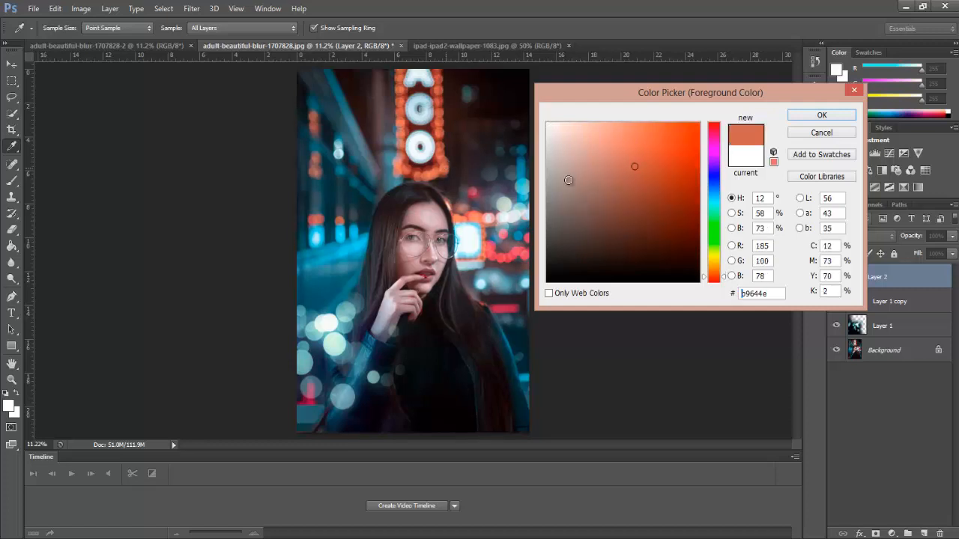
left_click(821, 117)
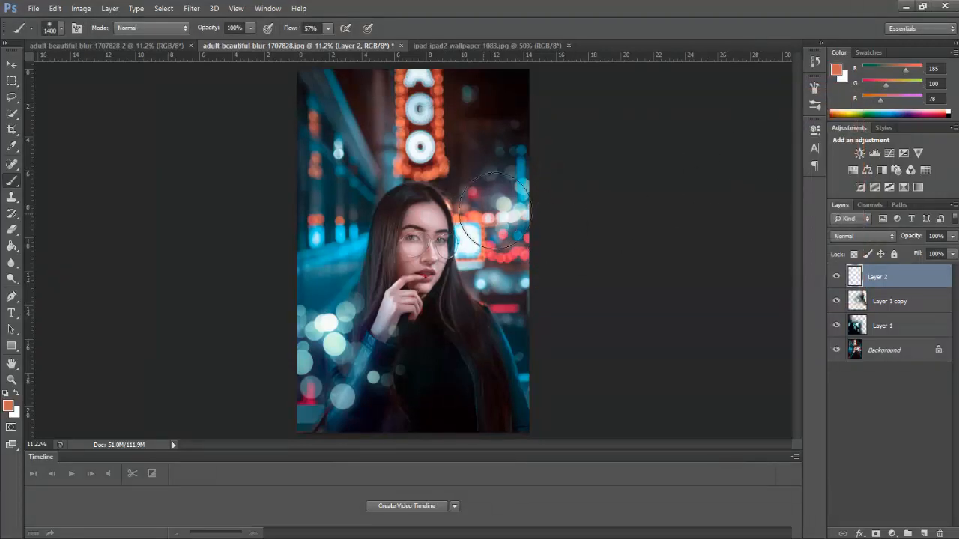
Enlarge the brush to 3000 px and paint a soft orange glow over the blurred city lights beside the woman's head.
key("bracketright")
key("bracketright")
key("bracketright")
key("bracketright")
key("bracketright")
key("bracketright")
key("bracketright")
key("bracketright")
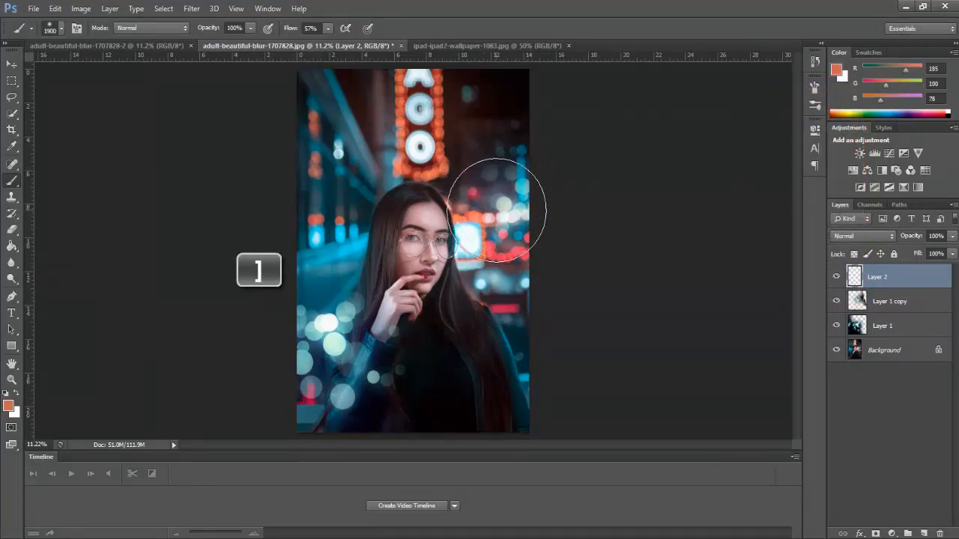
key("bracketright")
key("bracketright")
key("bracketright")
key("bracketright")
key("bracketright")
key("bracketright")
key("bracketright")
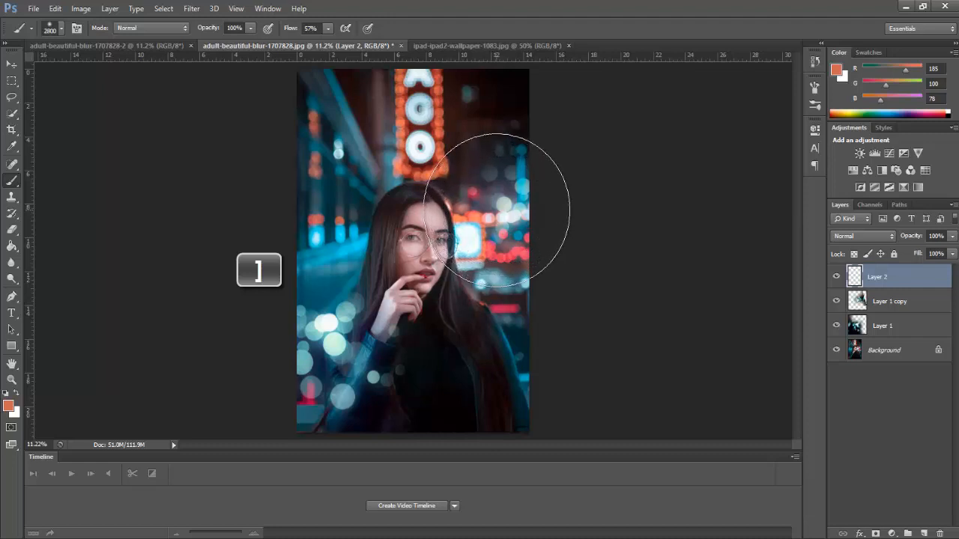
key("bracketright")
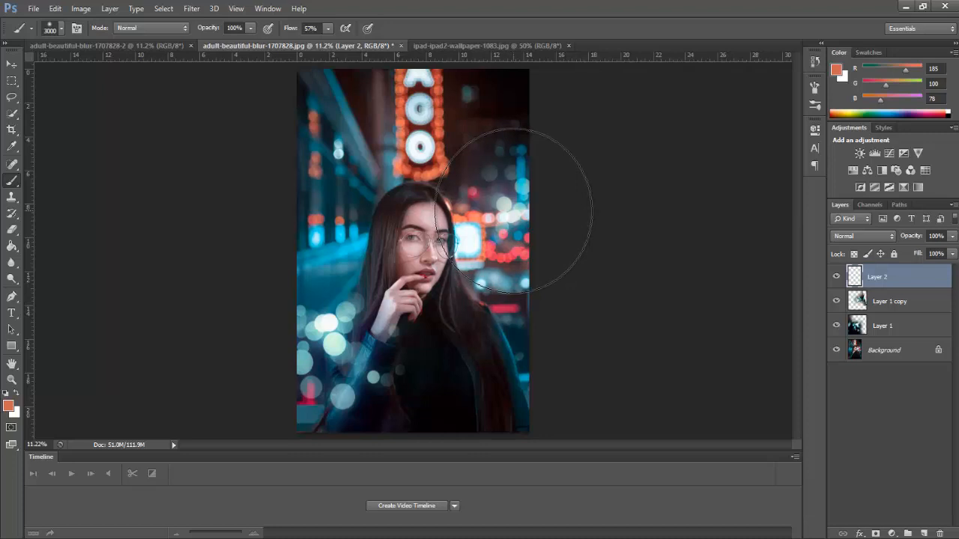
left_click(513, 210)
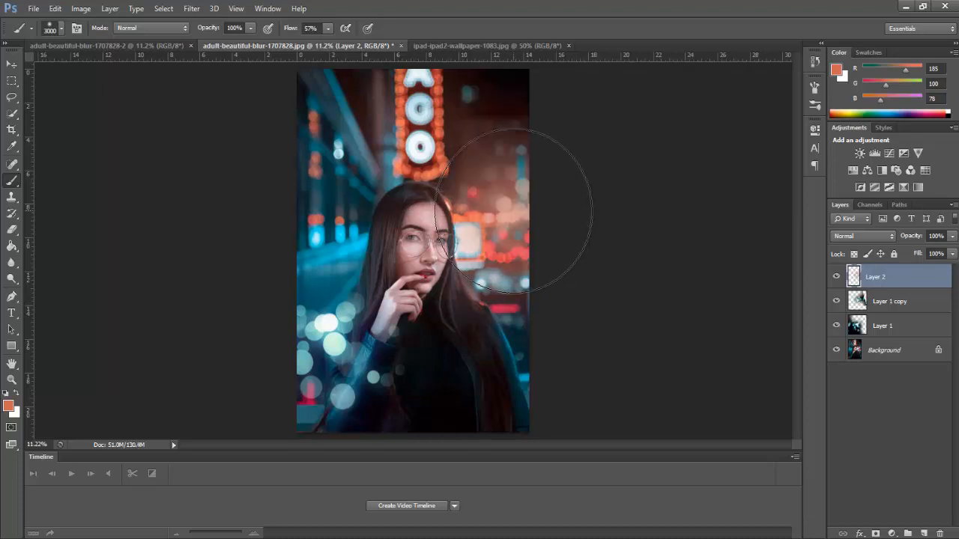
left_click(514, 211)
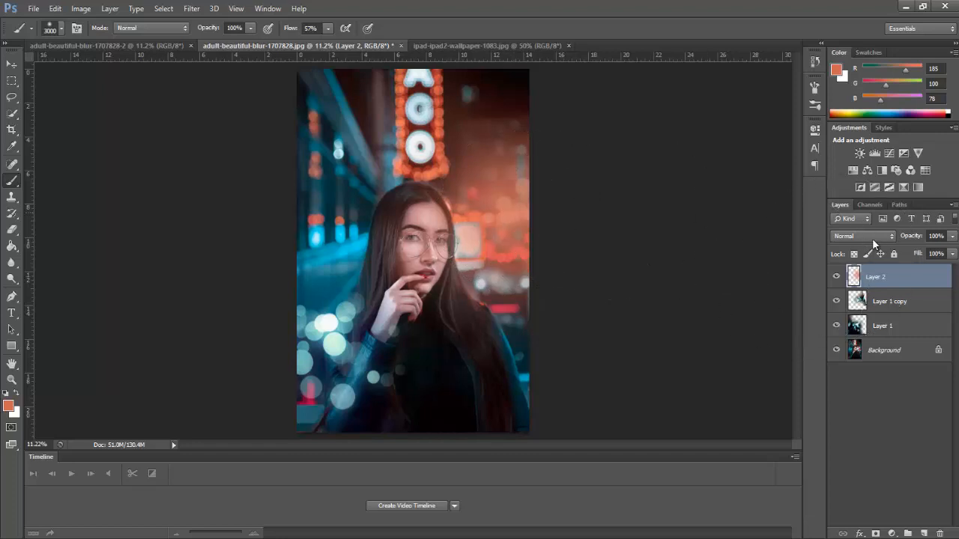
Move the orange glow layer beneath the duplicated bokeh layer and reduce its opacity to 60%.
left_click_drag(882, 283, 883, 320)
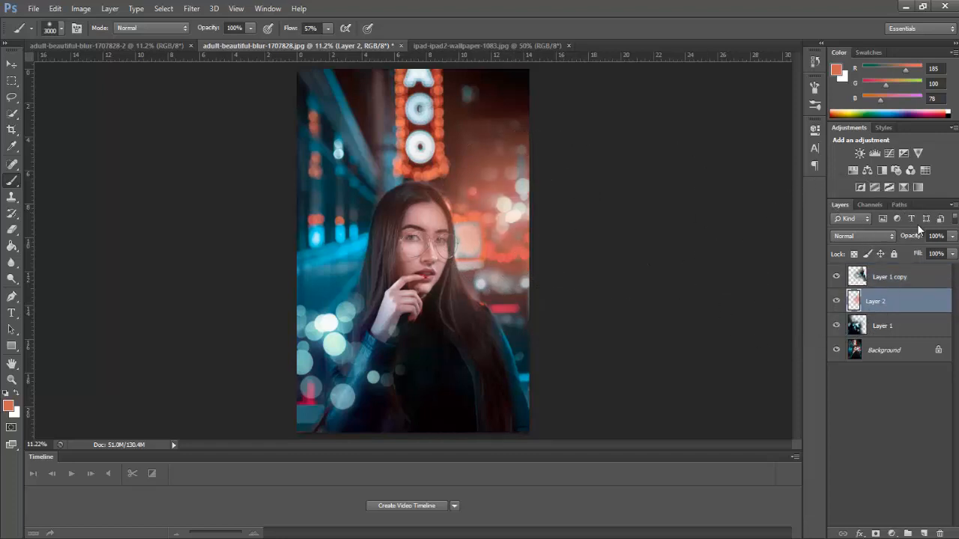
left_click_drag(914, 239, 891, 239)
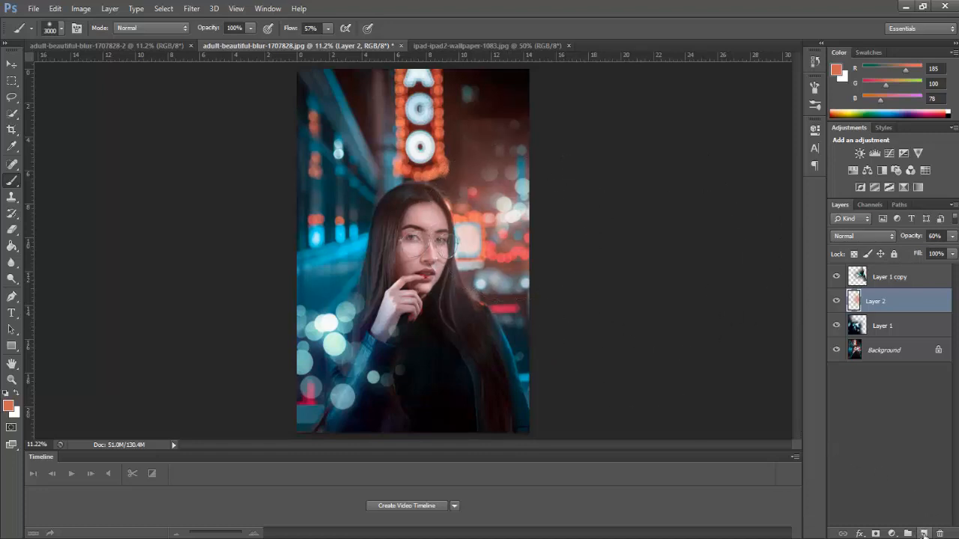
Add a new empty layer above the duplicated bokeh layer and set the foreground colour to white (#ffffff).
left_click(903, 277)
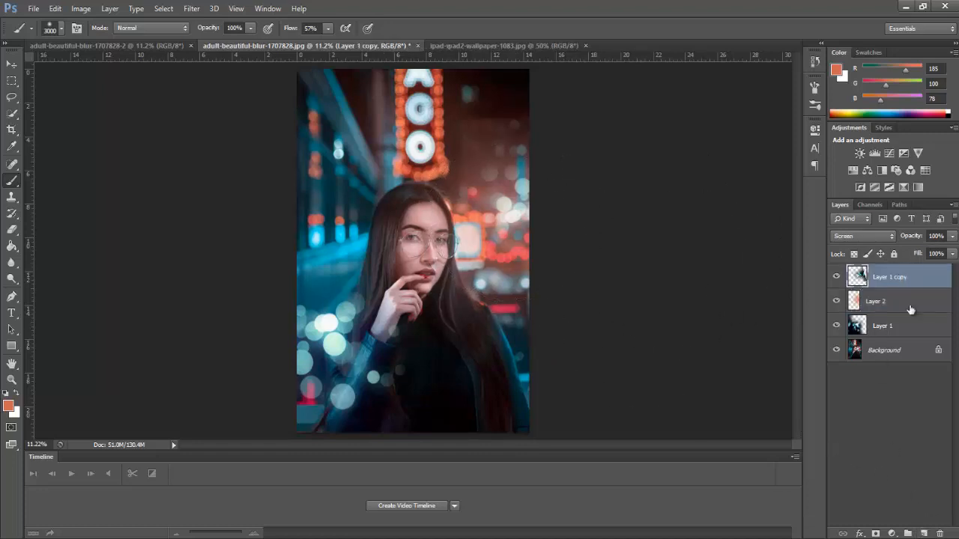
left_click(925, 533)
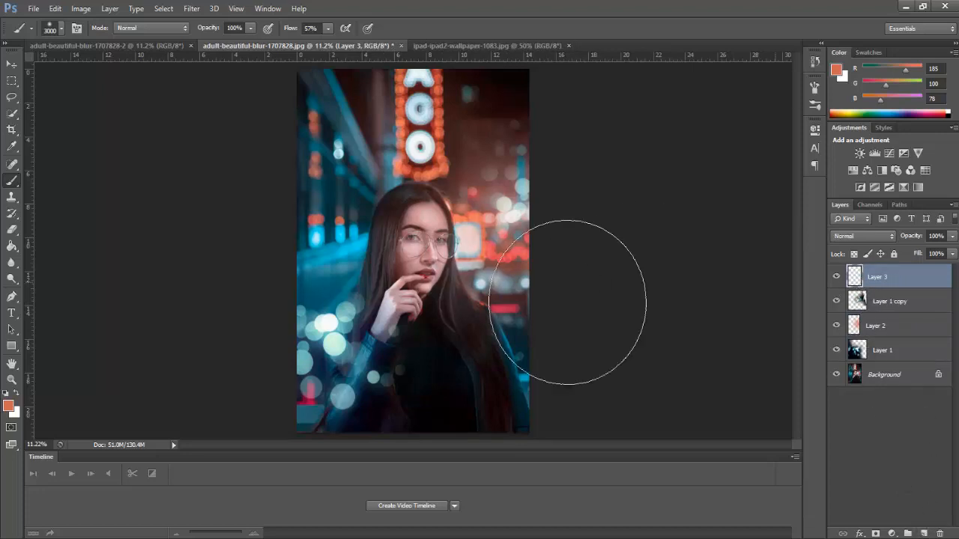
left_click(11, 406)
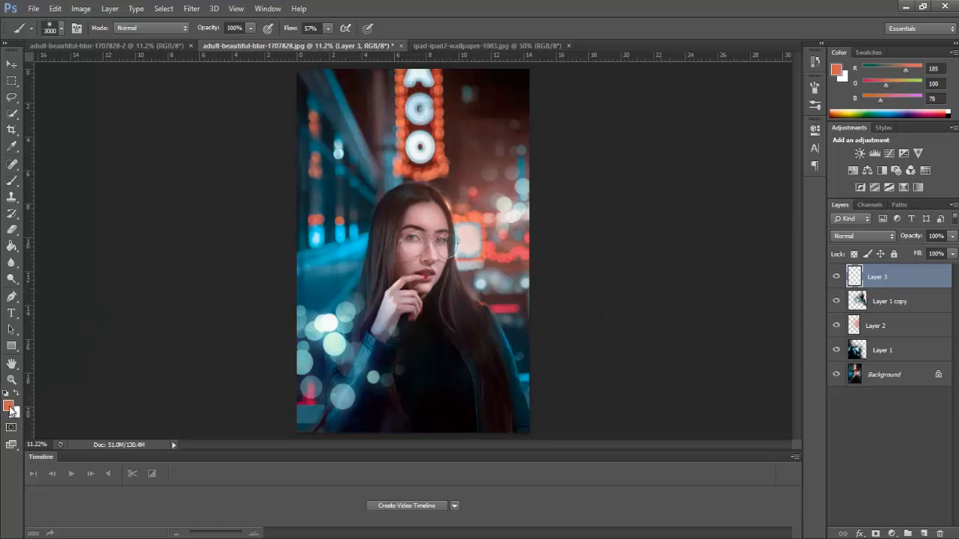
left_click_drag(560, 134, 552, 121)
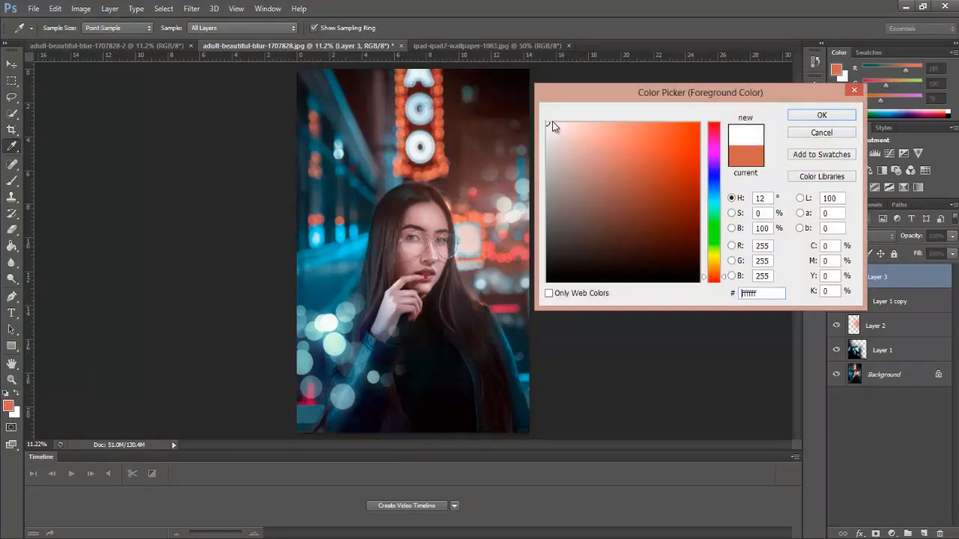
left_click(793, 117)
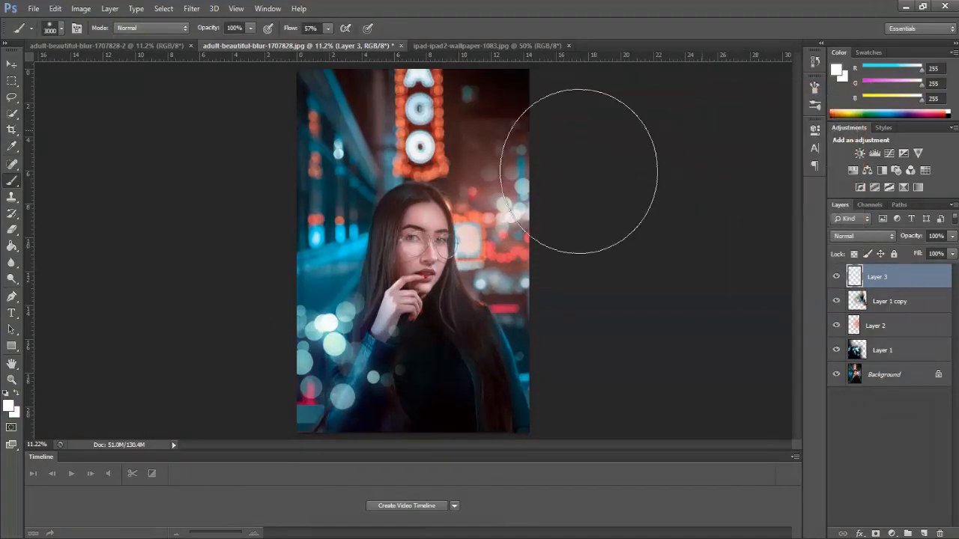
Reduce the brush to 1300 px and paint a white glow over the bright panel beside the face and along the vertical neon sign.
key("bracketleft")
key("bracketleft")
key("bracketleft")
key("bracketleft")
key("bracketleft")
key("bracketleft")
key("bracketleft")
key("bracketleft")
key("bracketleft")
key("bracketleft")
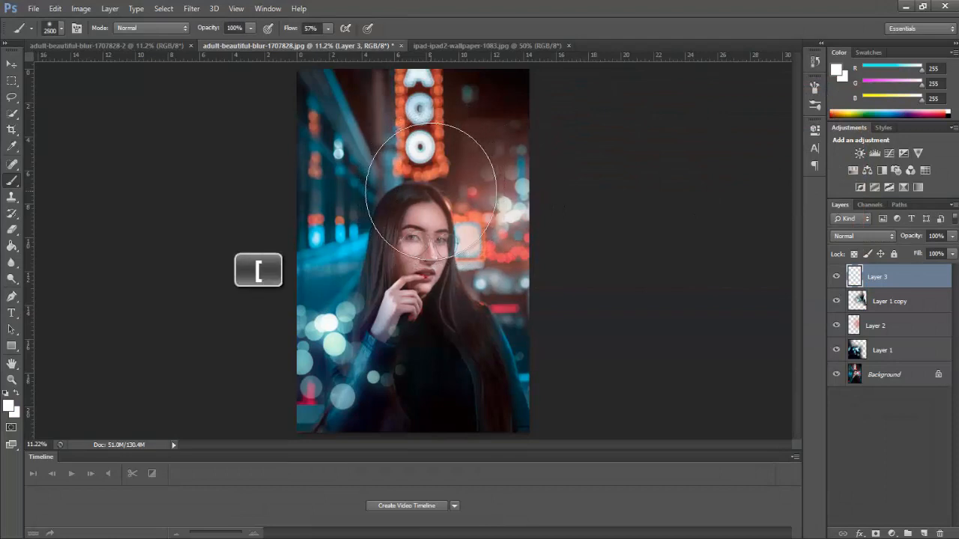
key("bracketleft")
key("bracketleft")
key("bracketleft")
key("bracketleft")
key("bracketleft")
key("bracketleft")
key("bracketleft")
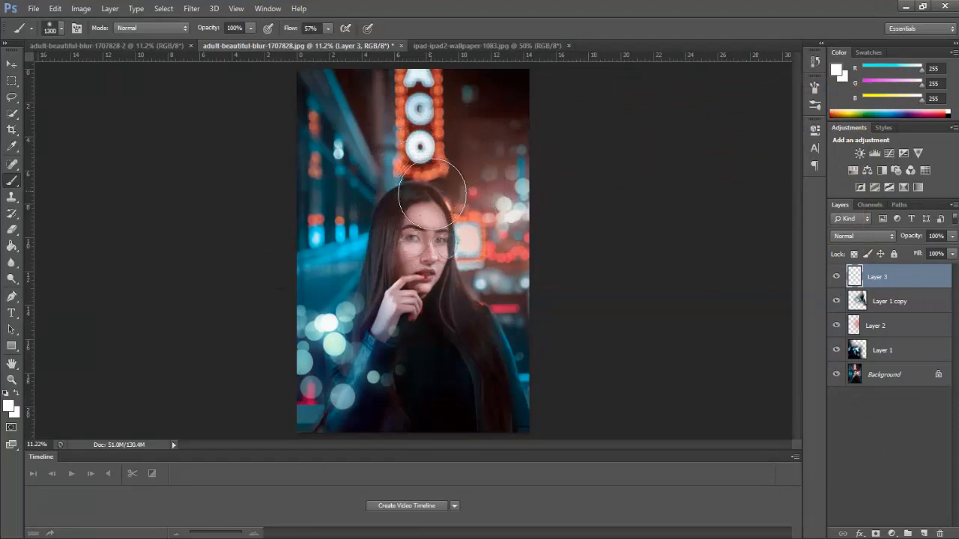
left_click(462, 237)
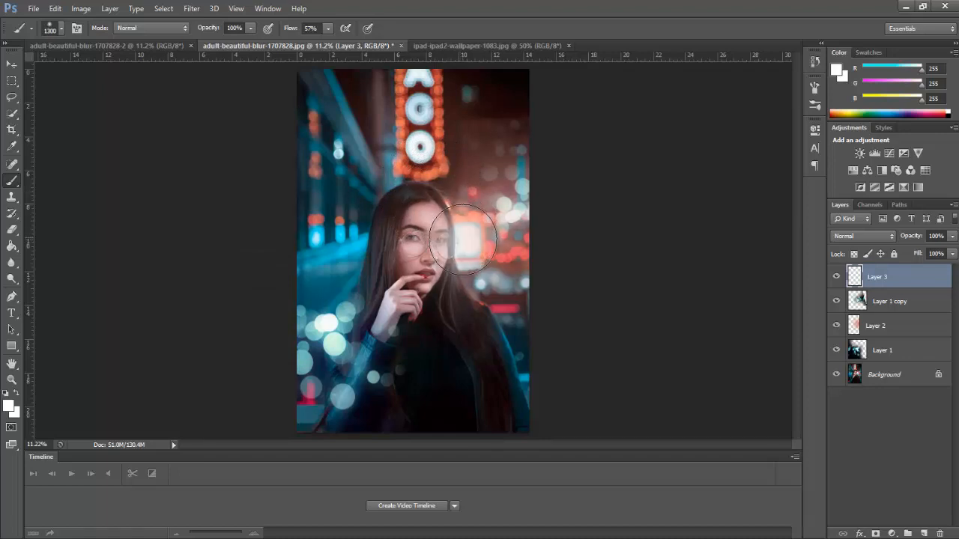
left_click(462, 237)
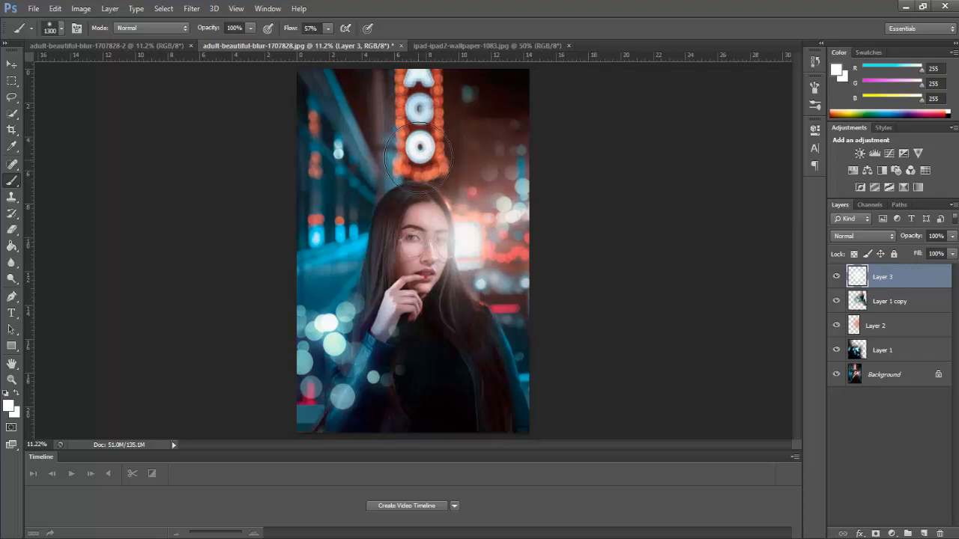
left_click_drag(418, 159, 420, 97)
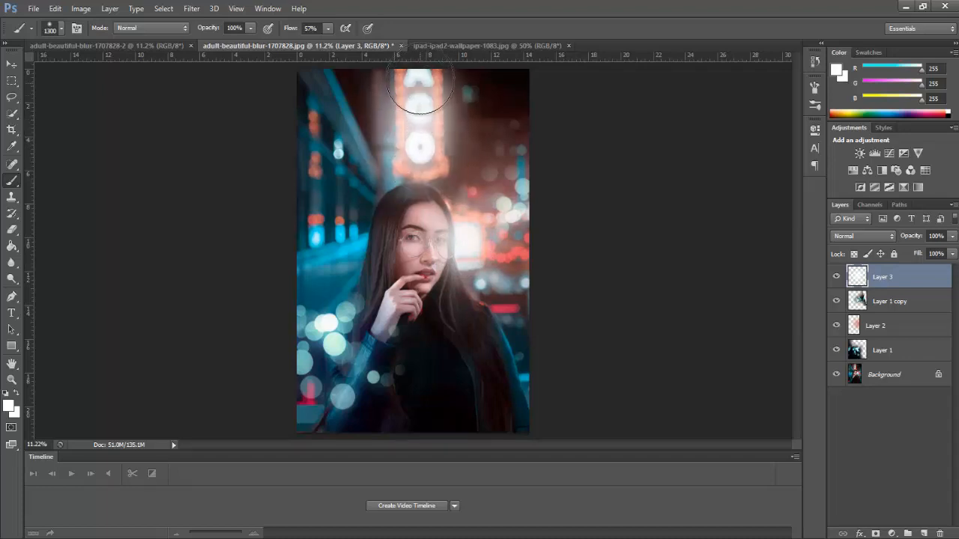
left_click(420, 72)
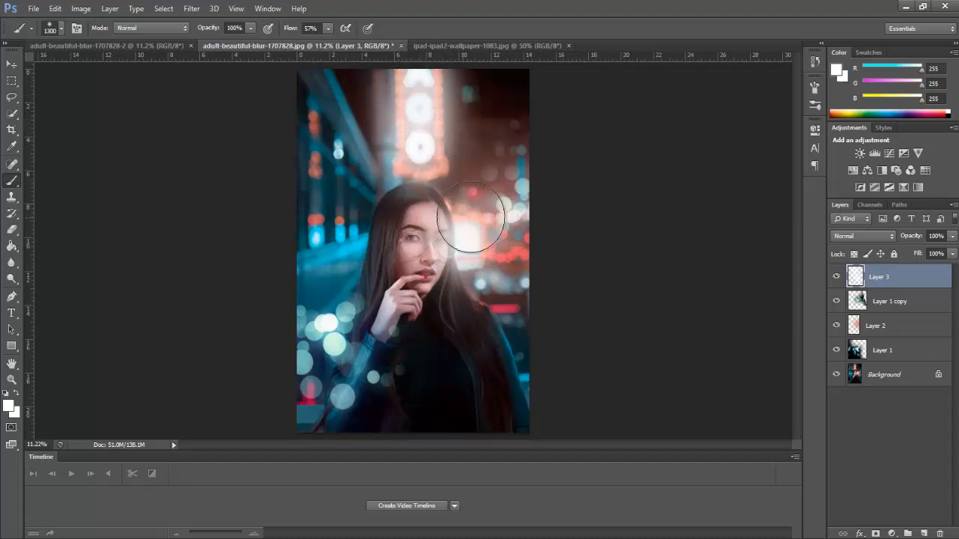
Set the white glow layer's blend mode to Soft Light and toggle its visibility to check the effect.
left_click(858, 236)
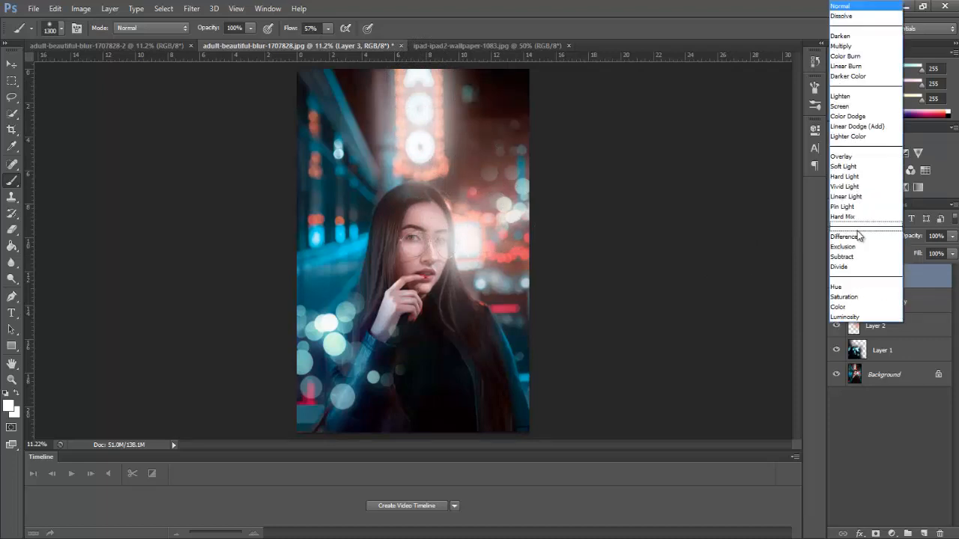
left_click(866, 170)
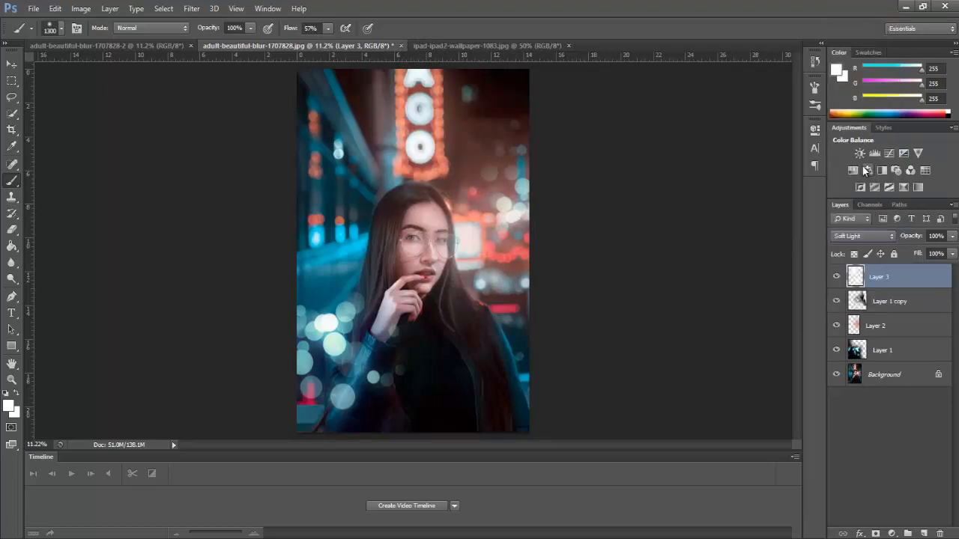
left_click(836, 277)
left_click(837, 278)
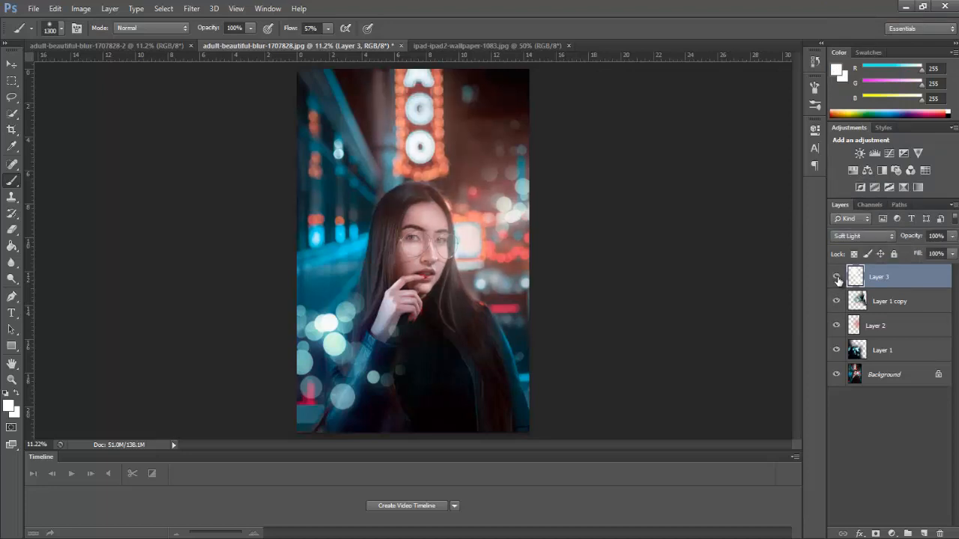
left_click(836, 277)
left_click(836, 278)
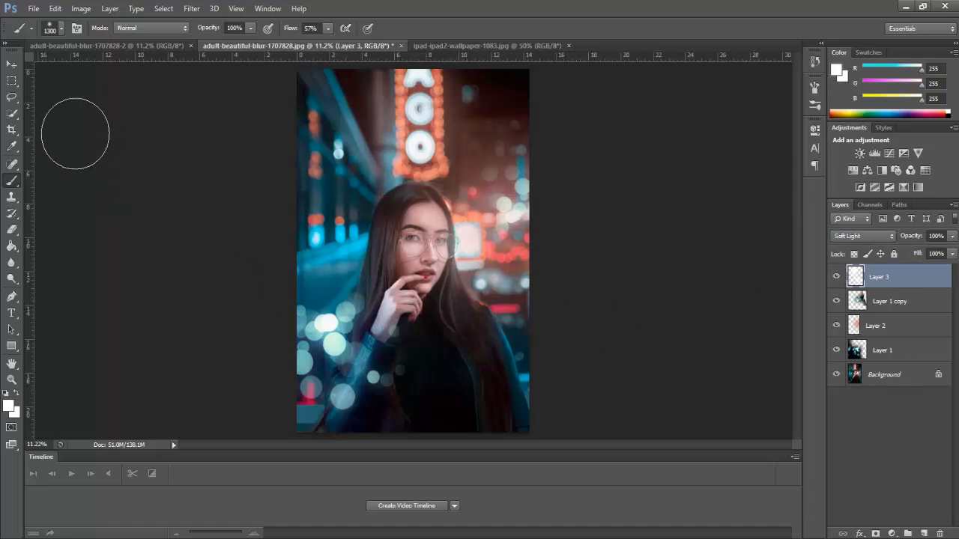
Activate the Move tool and check the edited portrait against the unedited copy in the other document.
left_click(18, 65)
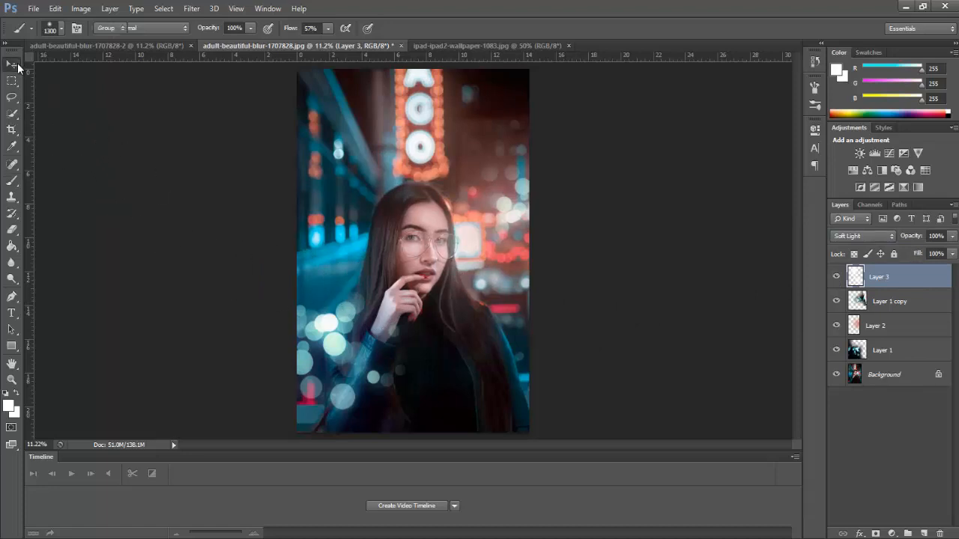
left_click(173, 45)
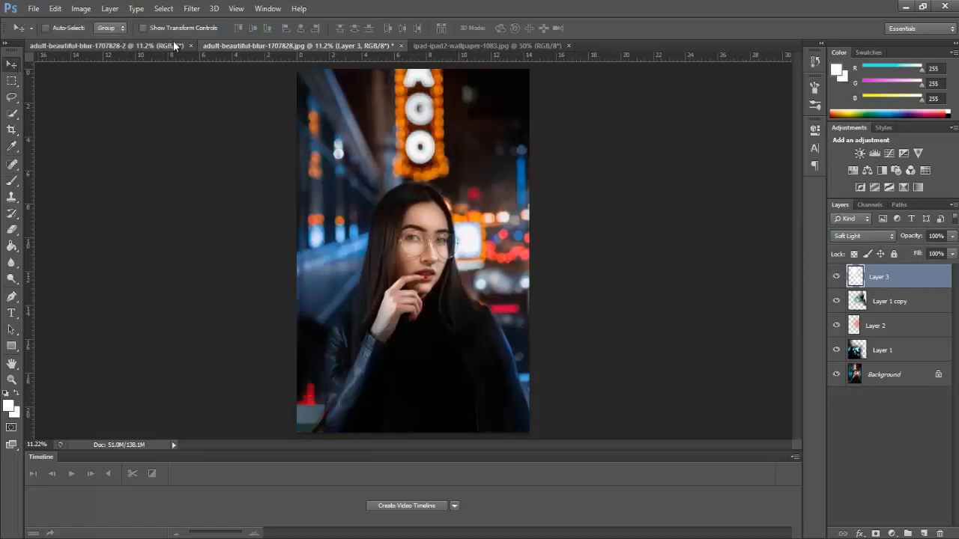
left_click(231, 48)
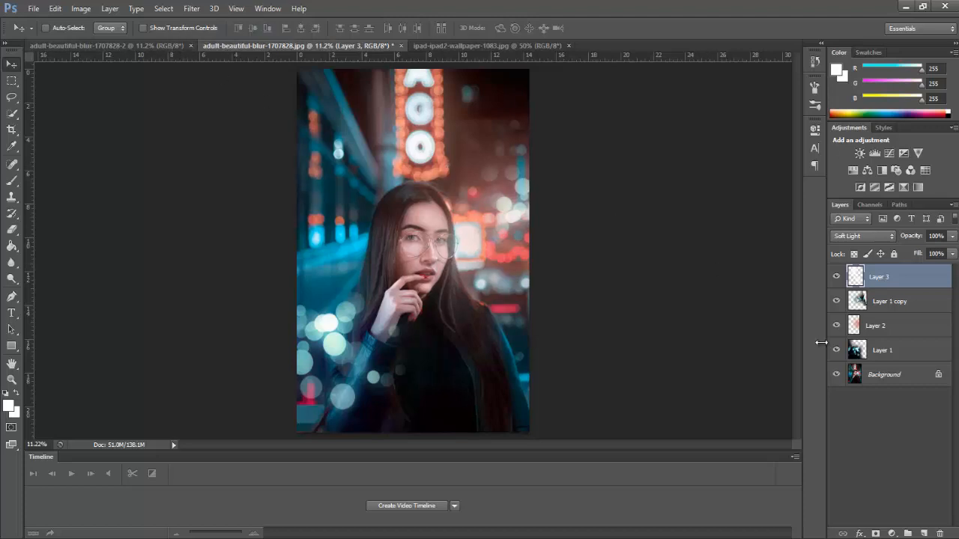
Convert the locked Background into a regular layer named Layer 0.
left_click(911, 375)
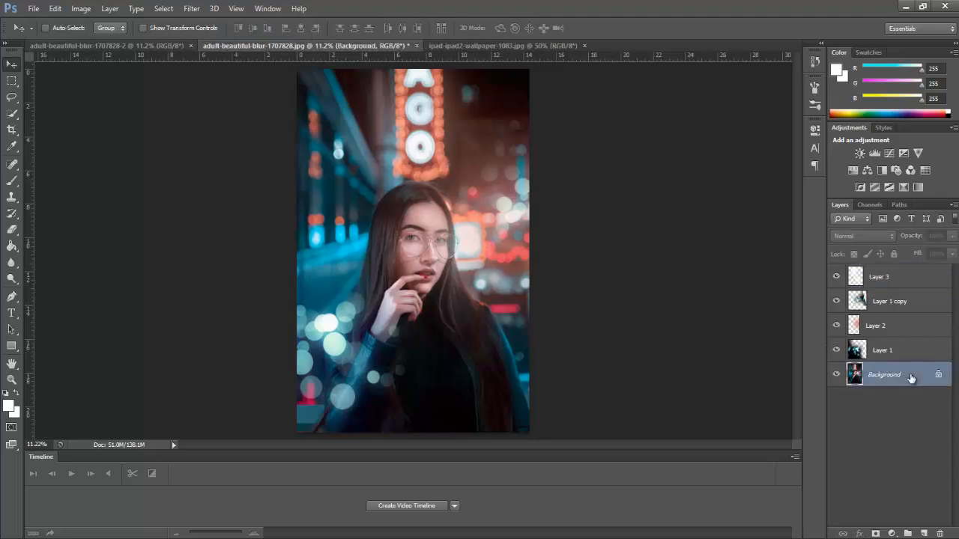
double_click(910, 375)
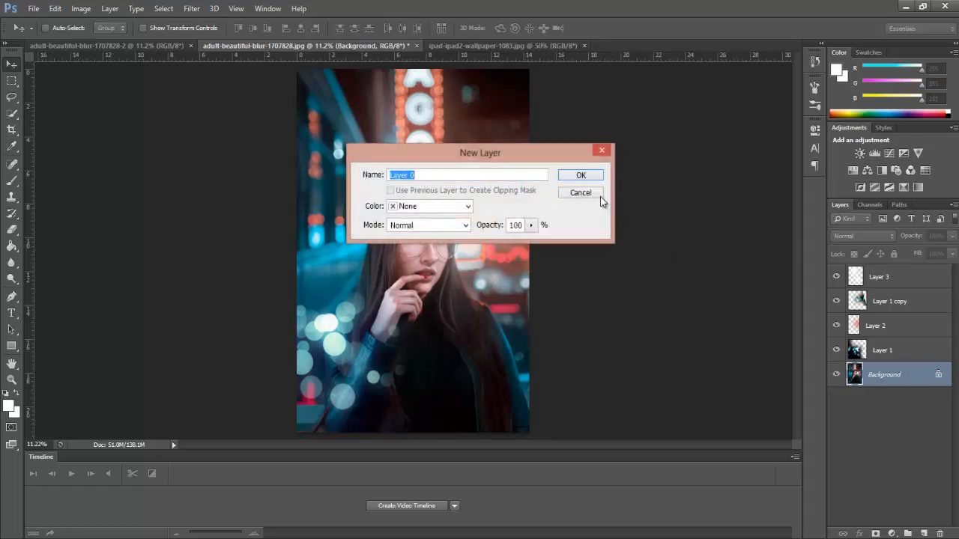
left_click(579, 179)
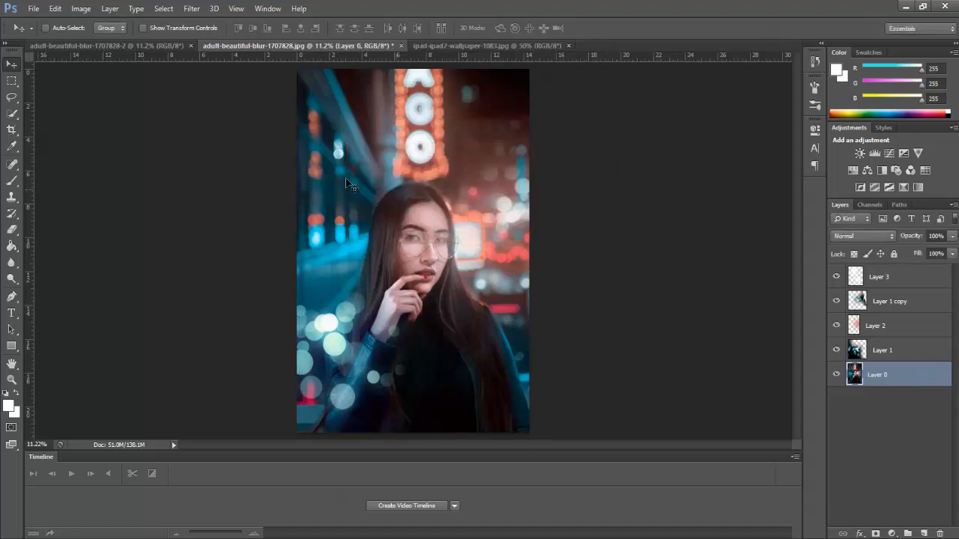
Apply a Brightness/Contrast adjustment to Layer 0 with brightness 20 and contrast 25.
left_click(81, 8)
mouse_move(98, 40)
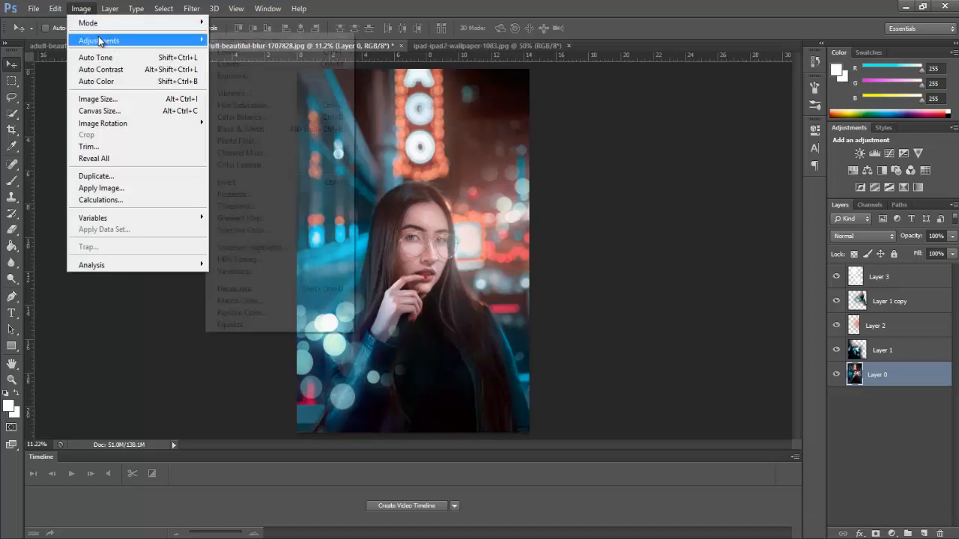
left_click(241, 41)
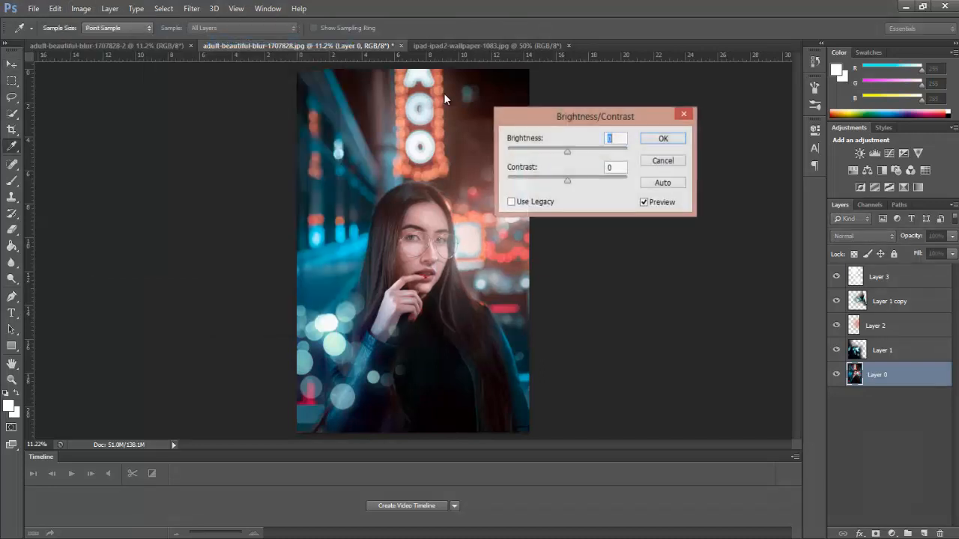
left_click_drag(570, 181, 576, 154)
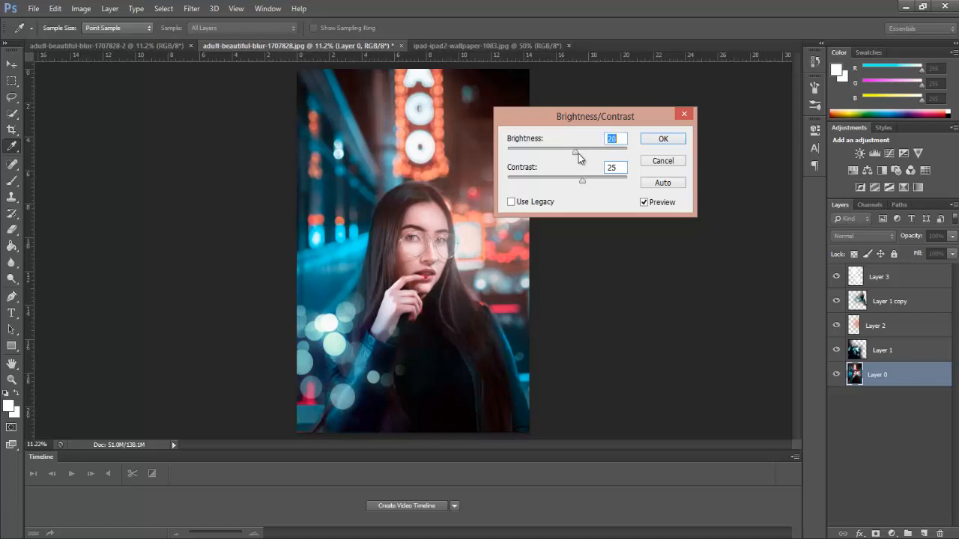
left_click(646, 145)
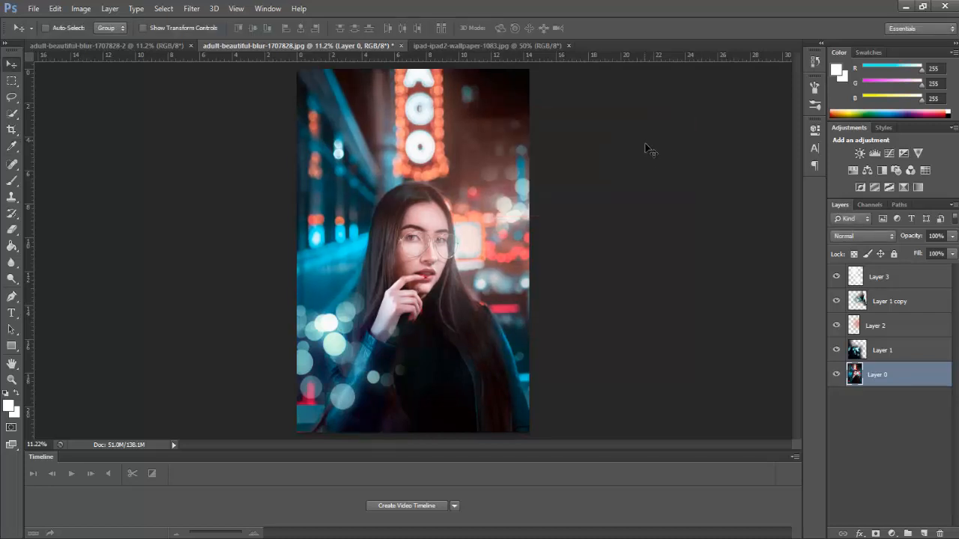
Alternate between the original and edited portrait documents to compare before and after, ending on the edited version.
left_click(179, 46)
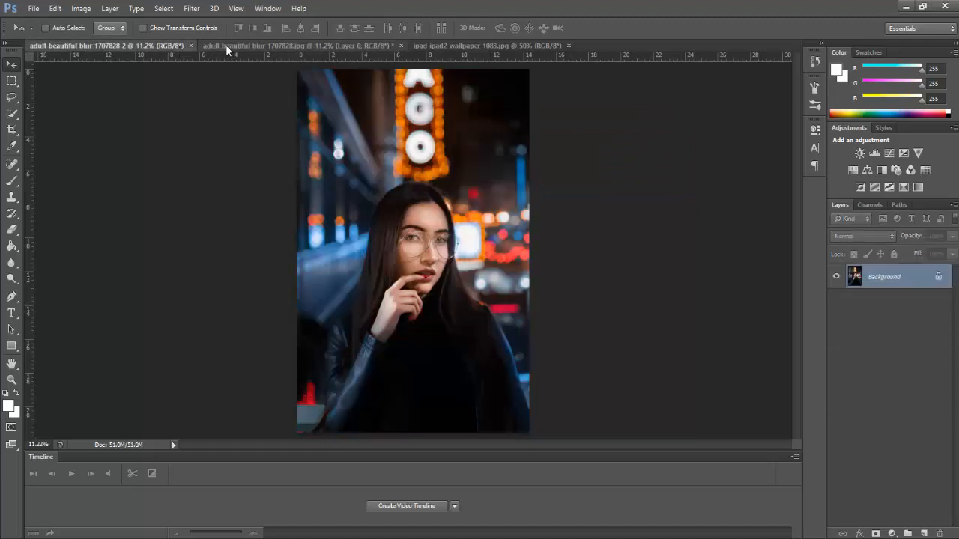
left_click(225, 44)
left_click(171, 44)
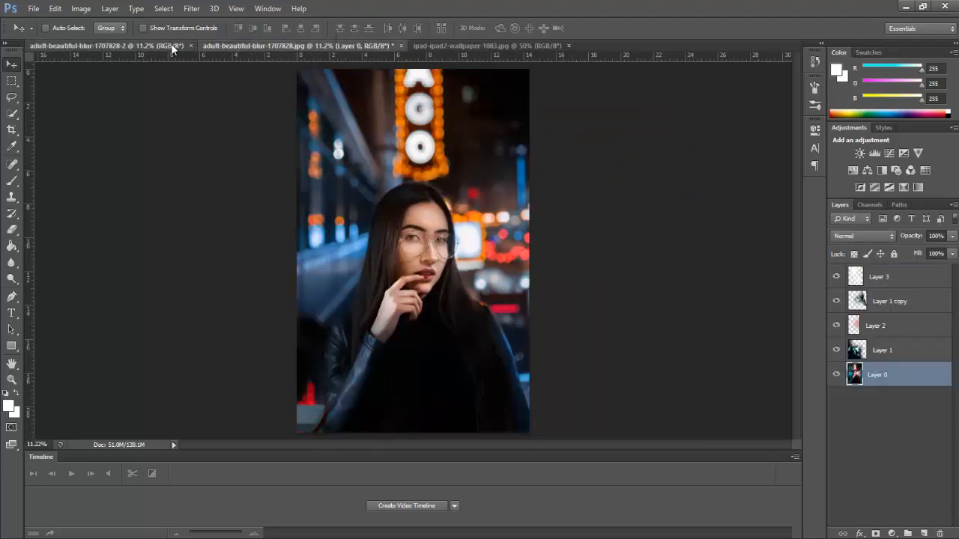
left_click(219, 43)
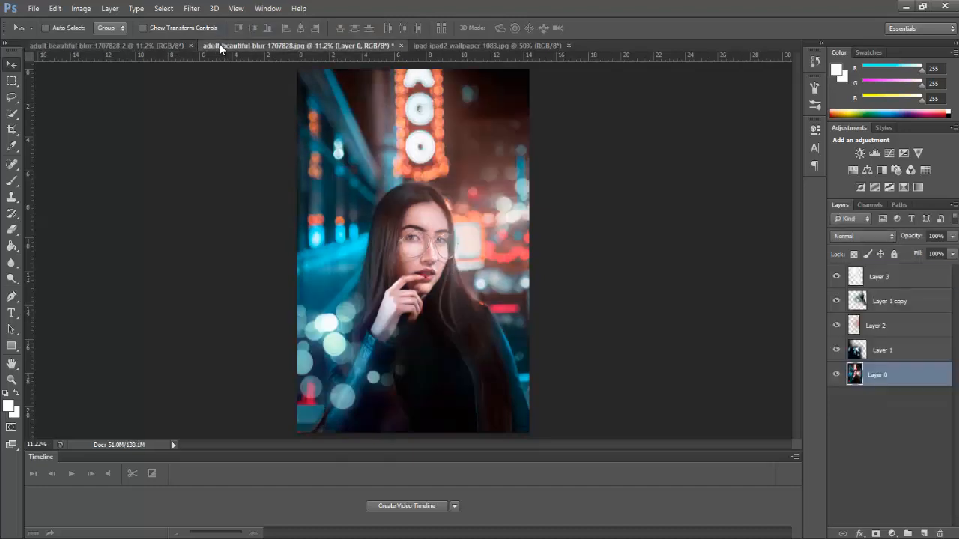
left_click(179, 46)
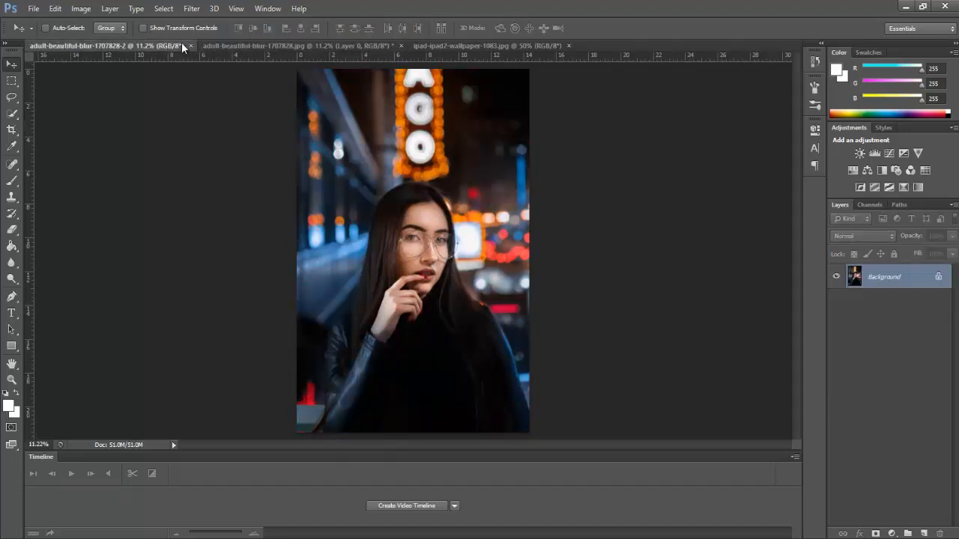
left_click(218, 44)
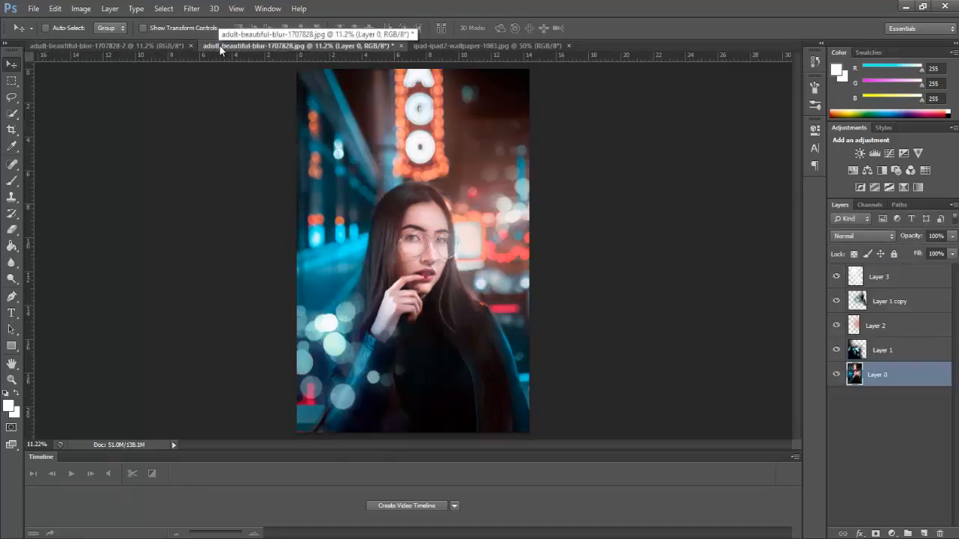